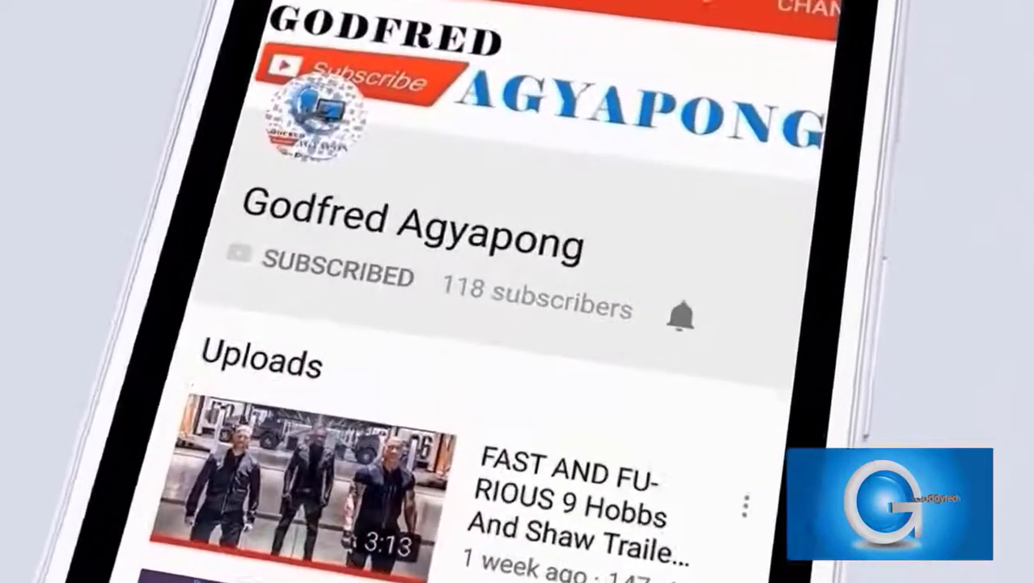
Step: Launch After Effects and open the My Youtube Outro project from the Recent list
{"action": "left_click", "coordinate": [680, 316]}
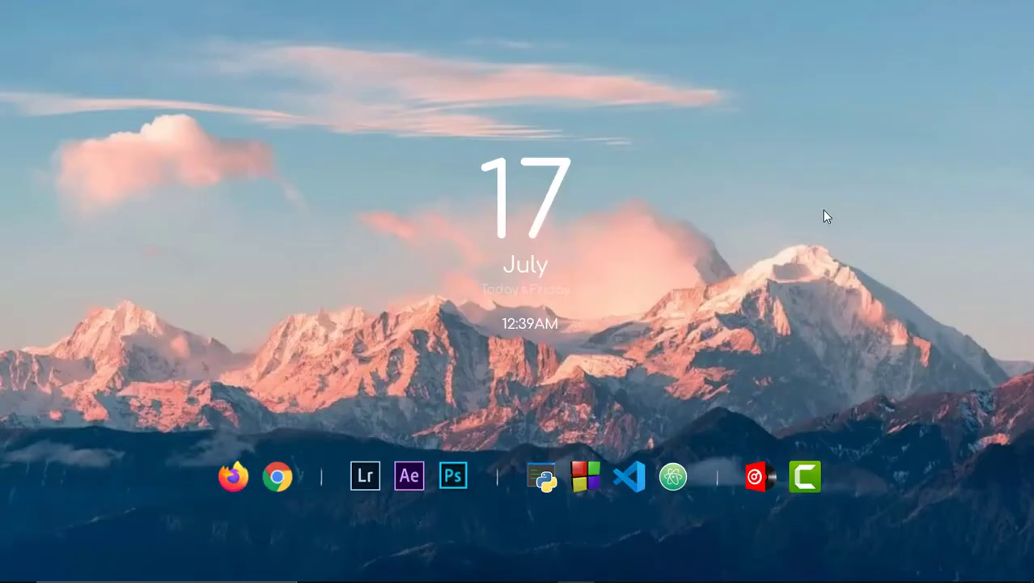
{"action": "right_click", "coordinate": [822, 210]}
{"action": "left_click", "coordinate": [823, 254]}
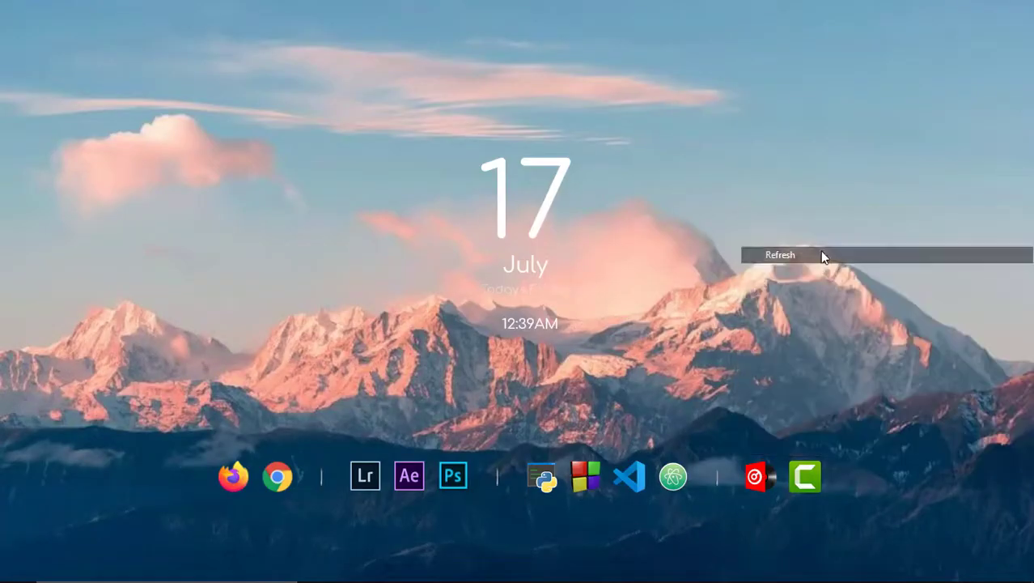
{"action": "left_click", "coordinate": [410, 477]}
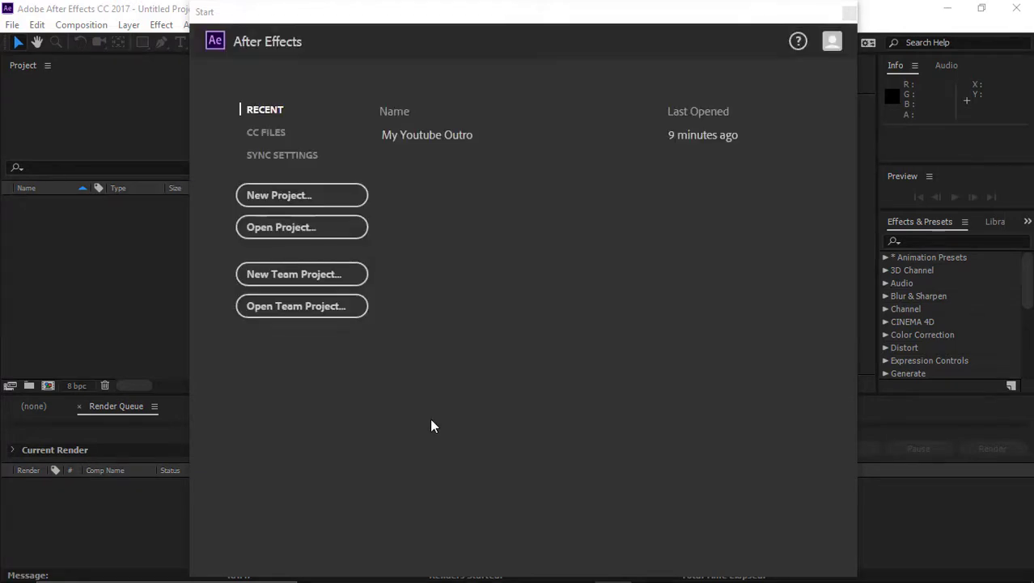
{"action": "left_click", "coordinate": [471, 137]}
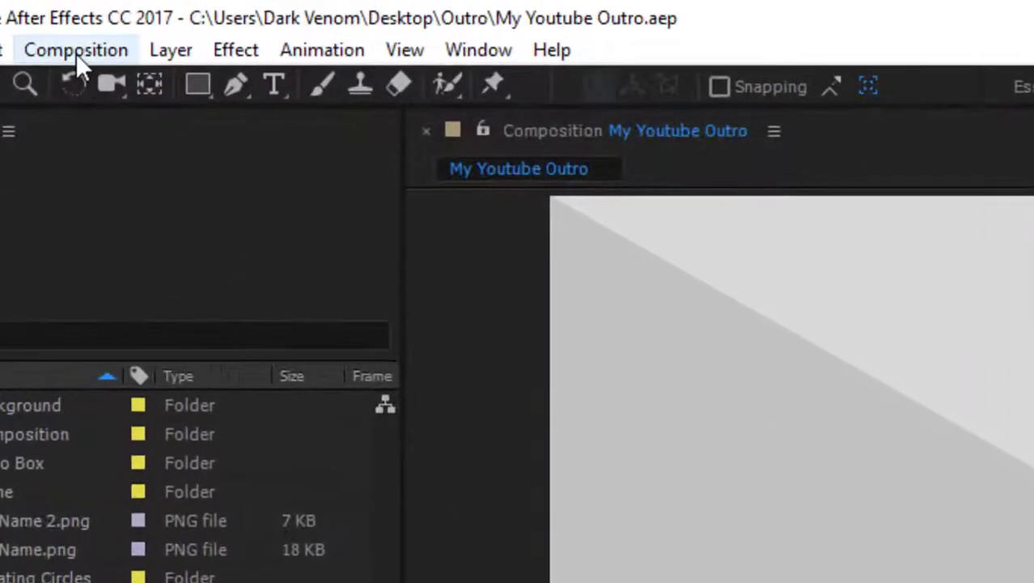
Step: Queue My Youtube Outro for rendering and inspect its Lossless output module, leaving the format as AVI
{"action": "left_click", "coordinate": [77, 53]}
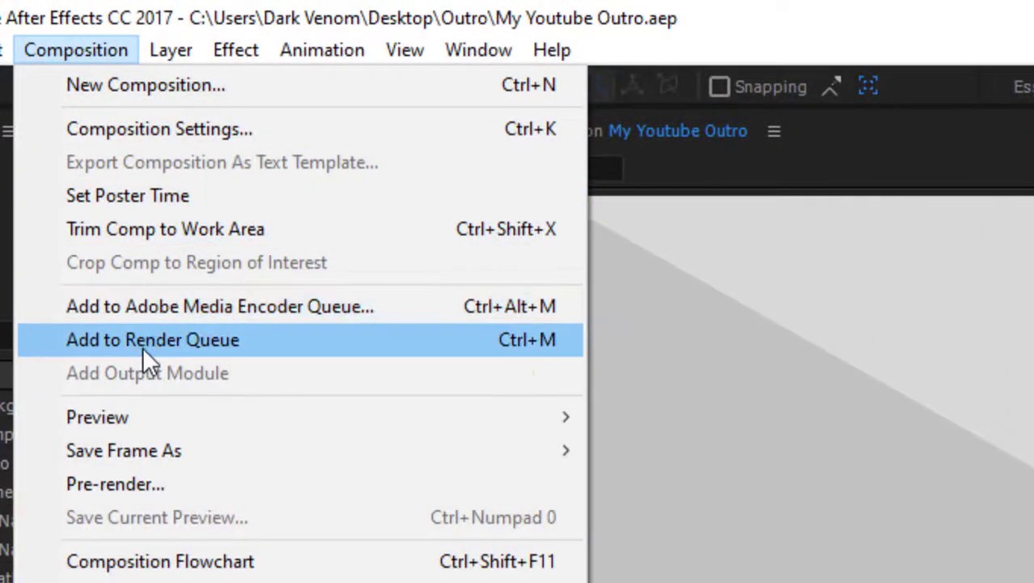
{"action": "left_click", "coordinate": [113, 340]}
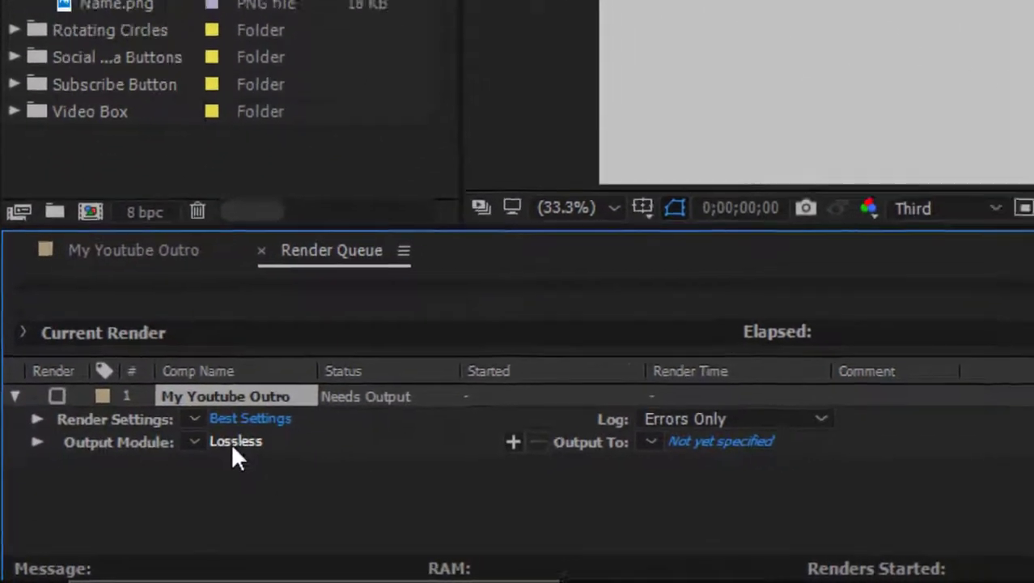
{"action": "left_click", "coordinate": [233, 449]}
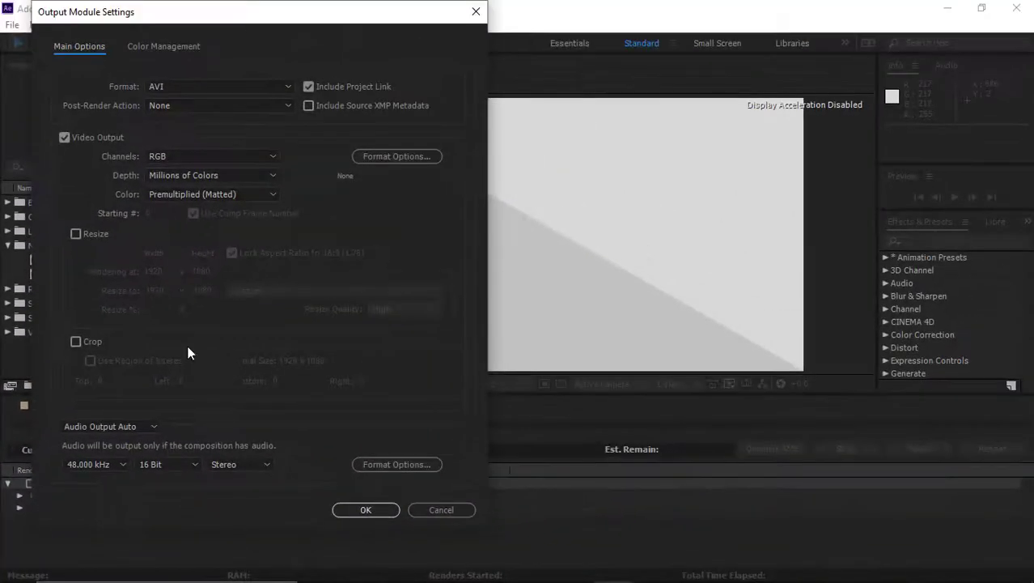
{"action": "left_click_drag", "start_coordinate": [181, 23], "coordinate": [529, 29]}
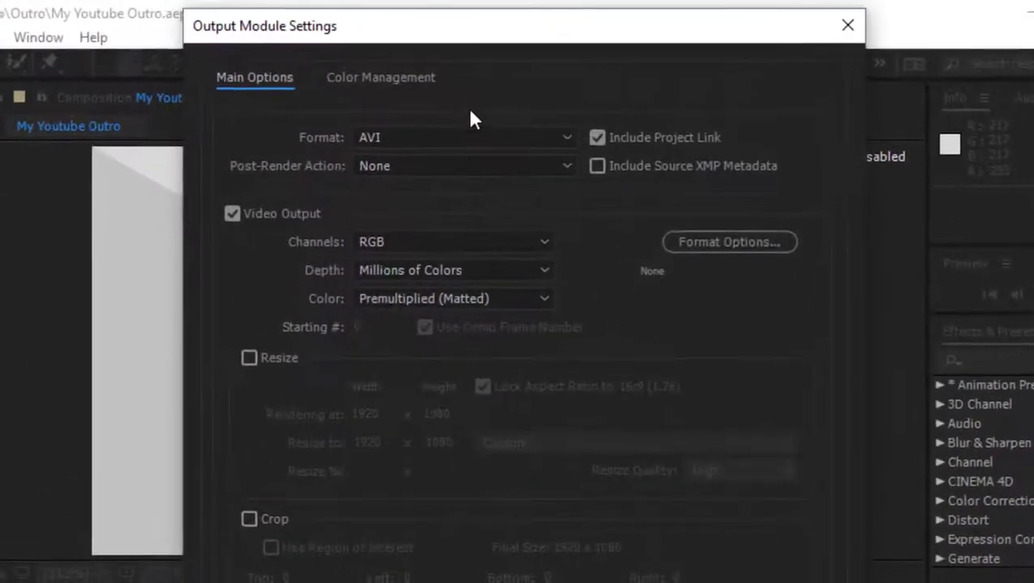
{"action": "left_click", "coordinate": [578, 93]}
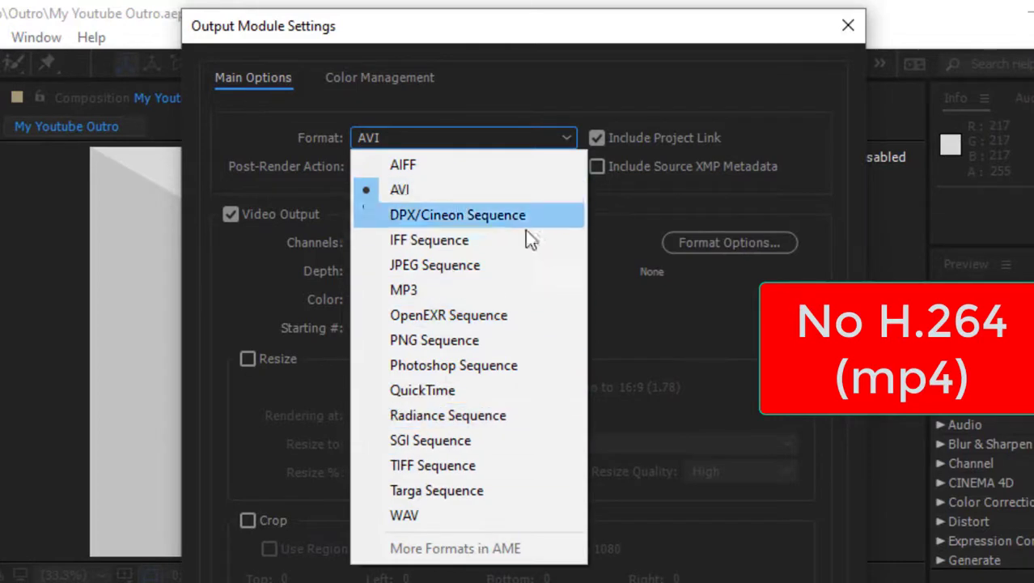
{"action": "left_click", "coordinate": [693, 302]}
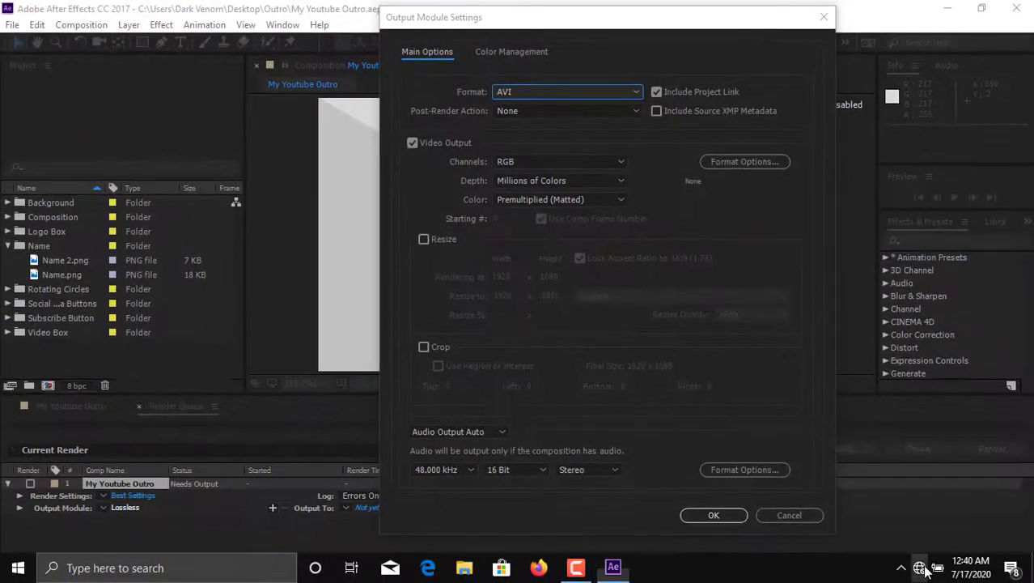
Step: Connect to the AndroidAP0260 Wi-Fi network
{"action": "left_click", "coordinate": [919, 567]}
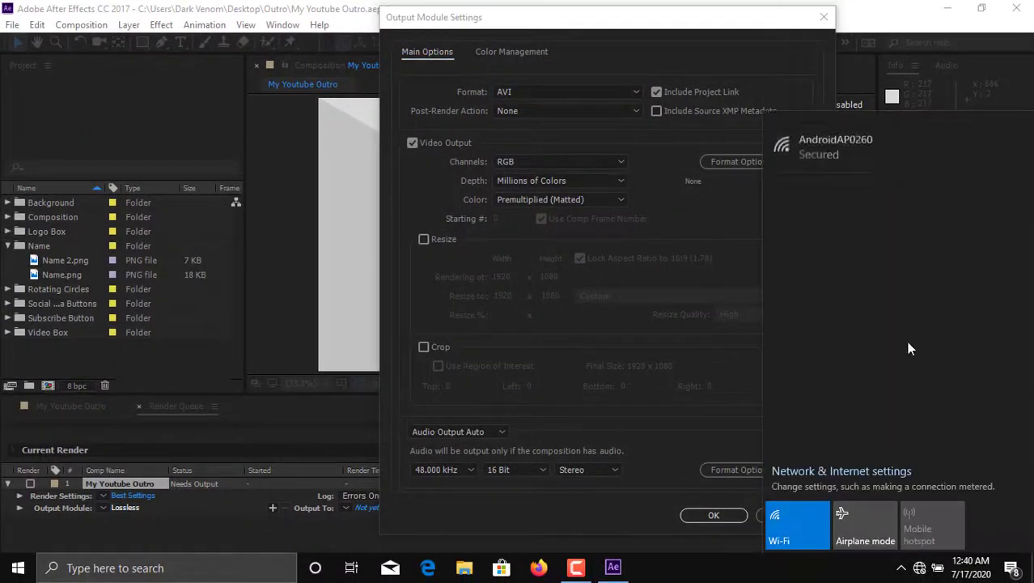
{"action": "left_click", "coordinate": [890, 142]}
{"action": "left_click", "coordinate": [930, 208]}
{"action": "left_click", "coordinate": [553, 577]}
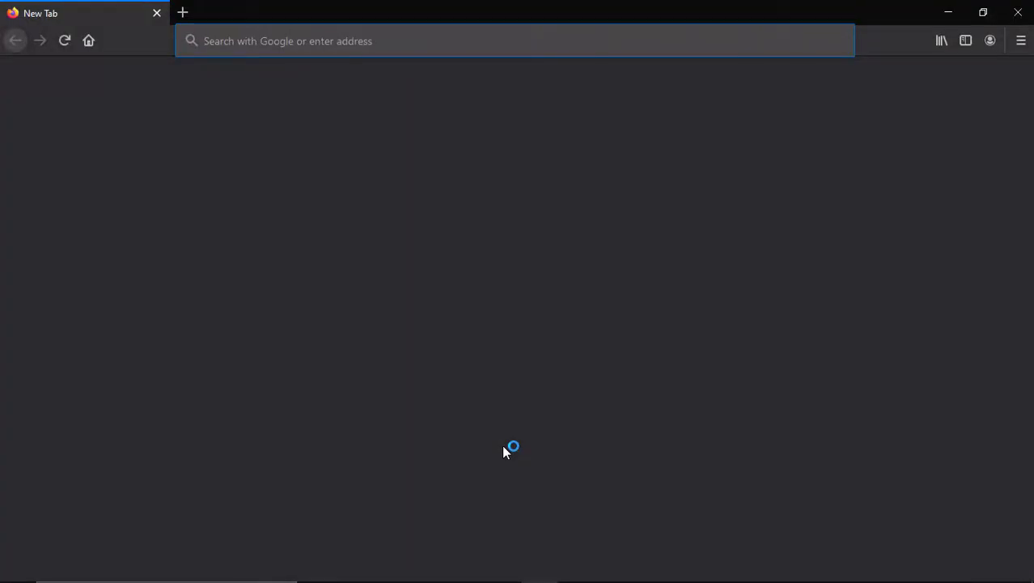
Step: Search Google in Firefox for 'download quicktime for windows'
{"action": "left_click", "coordinate": [245, 42]}
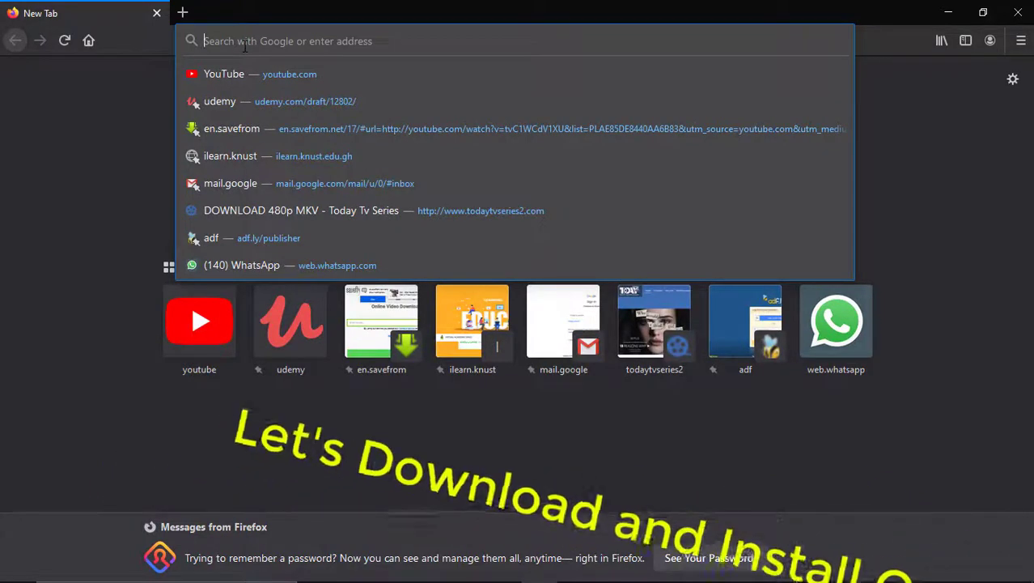
{"action": "type", "text": "download"}
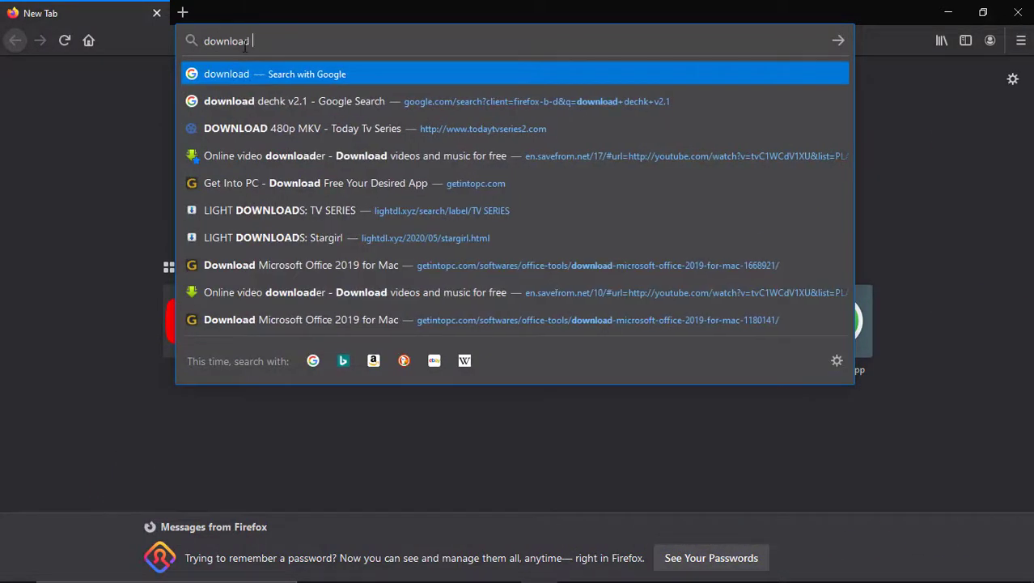
{"action": "type", "text": " quick"}
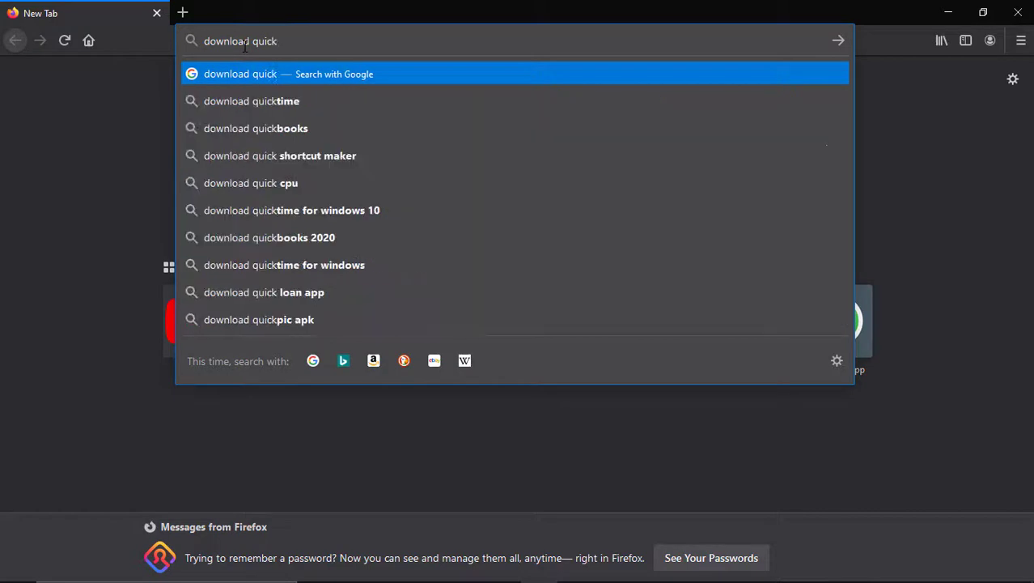
{"action": "type", "text": "time"}
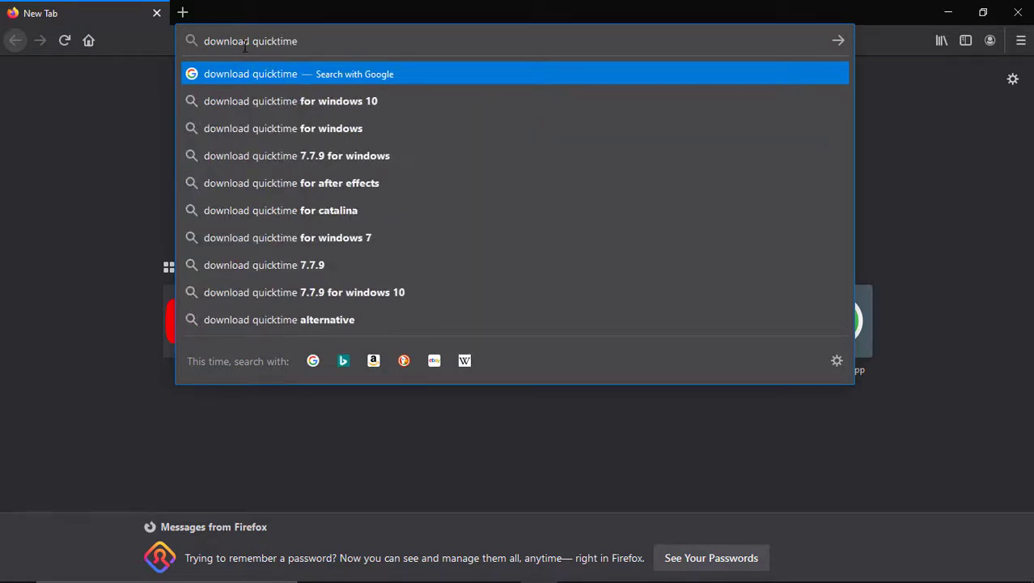
{"action": "left_click", "coordinate": [273, 138]}
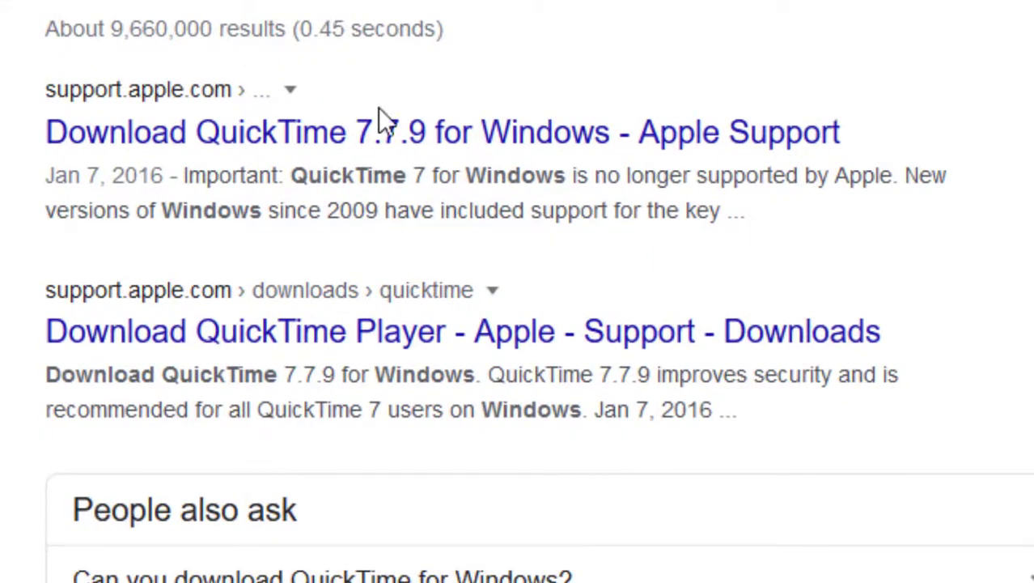
Step: Download QuickTimeInstaller.exe from Apple's QuickTime 7.7.9 for Windows page
{"action": "left_click", "coordinate": [174, 150]}
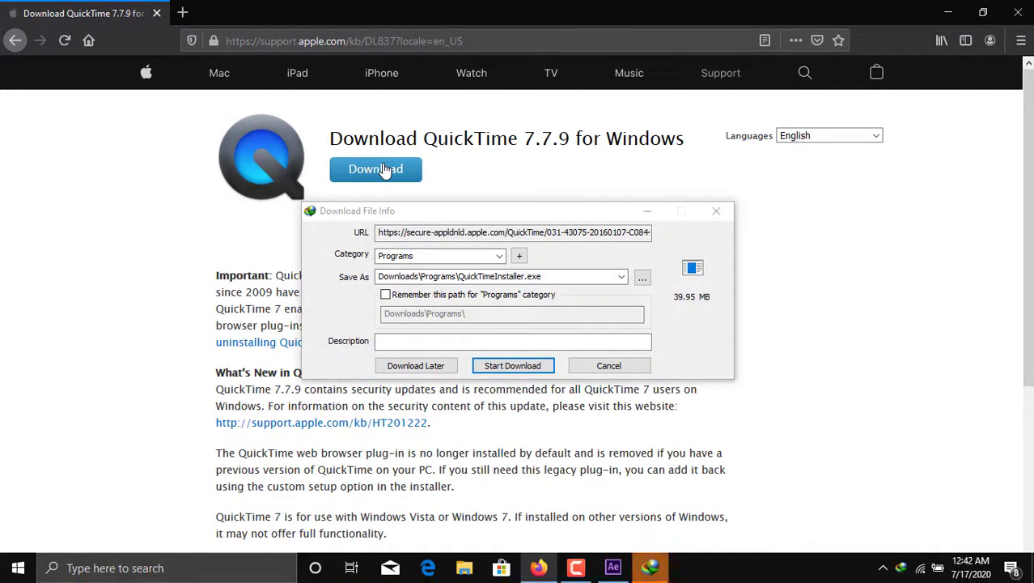
{"action": "left_click", "coordinate": [512, 366]}
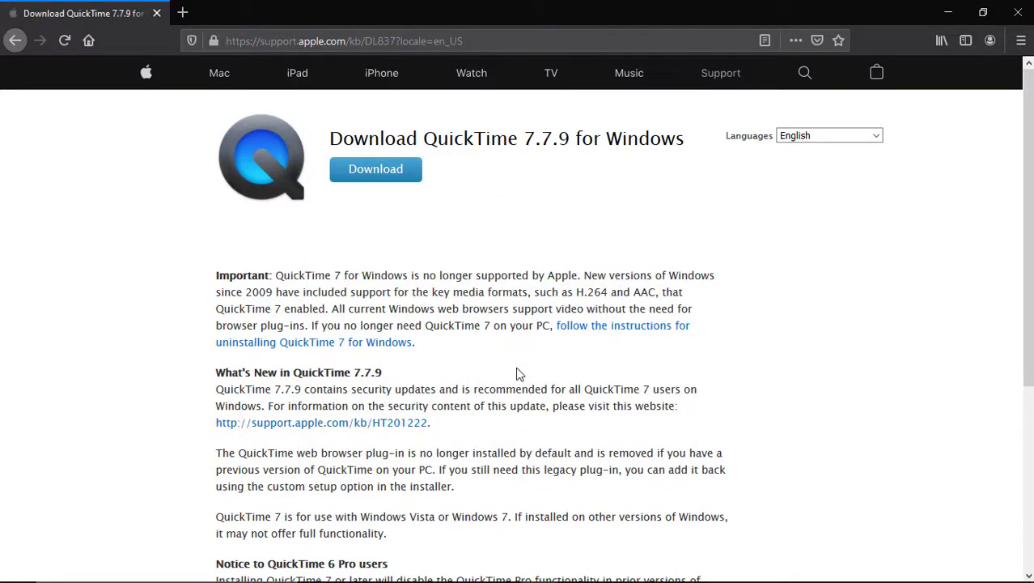
Step: Run QuickTimeInstaller from the Downloads\Programs folder in File Explorer
{"action": "mouse_move", "coordinate": [584, 578]}
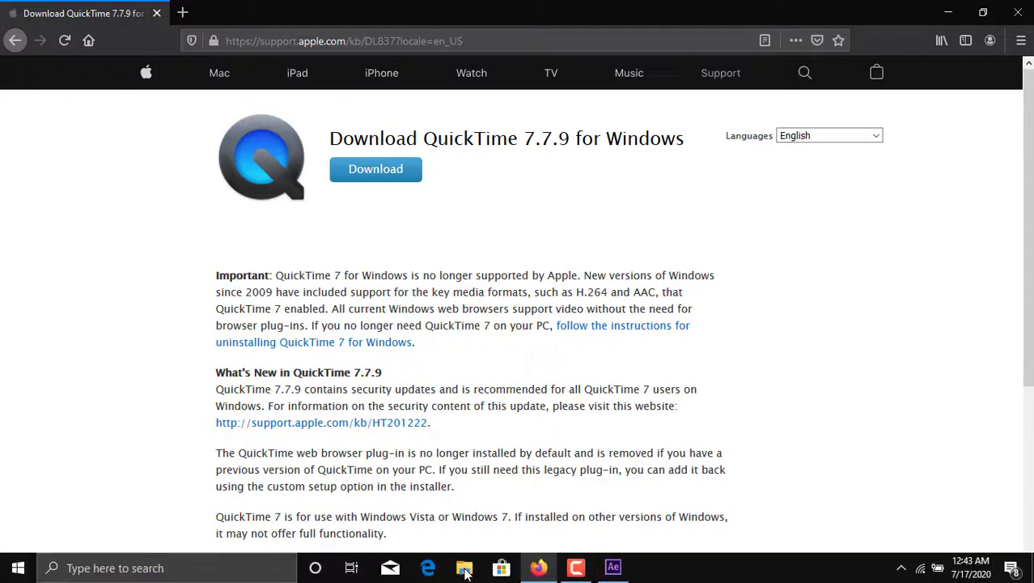
{"action": "left_click", "coordinate": [465, 571]}
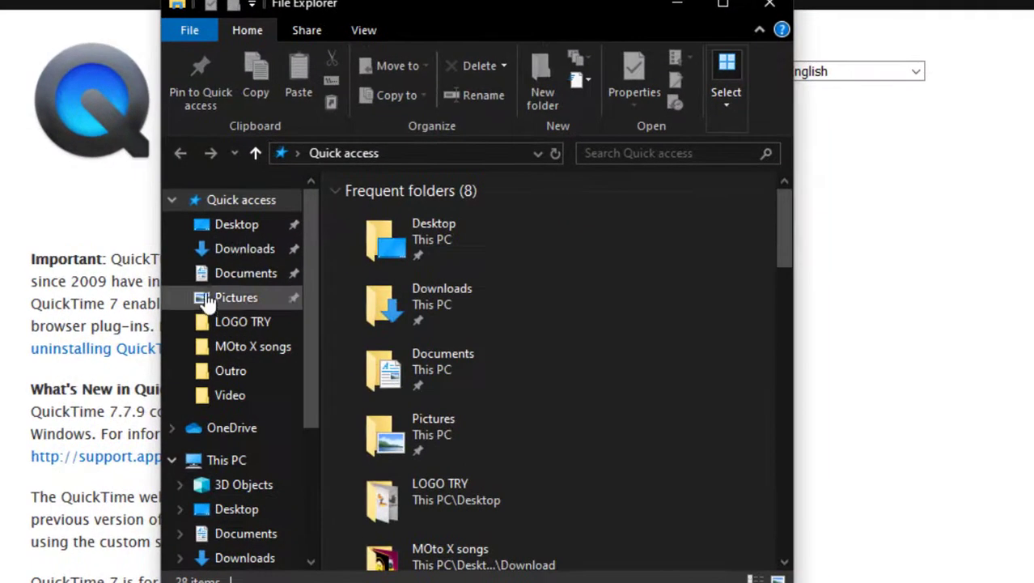
{"action": "left_click", "coordinate": [243, 250]}
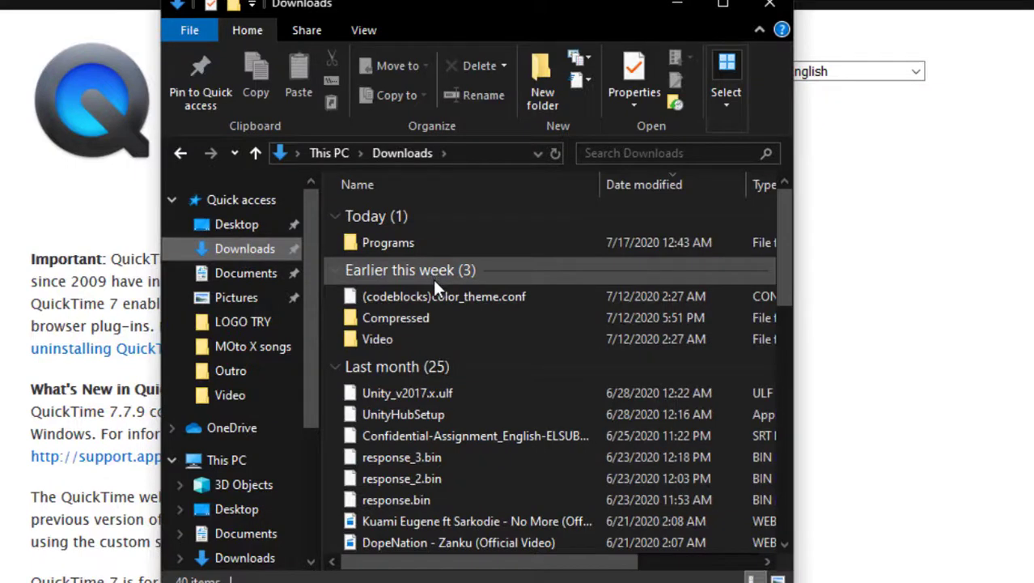
{"action": "double_click", "coordinate": [434, 244]}
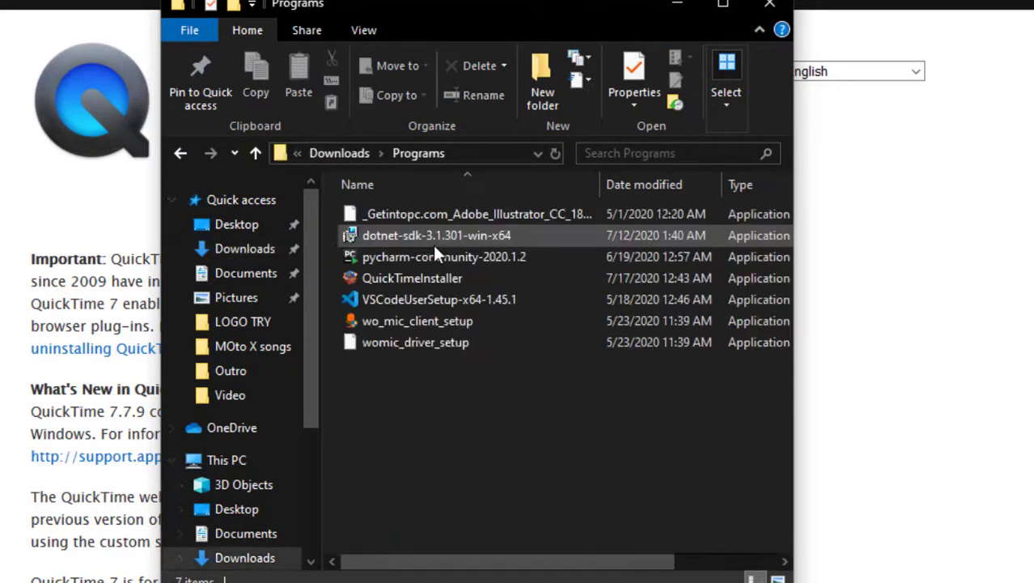
{"action": "left_click", "coordinate": [381, 275]}
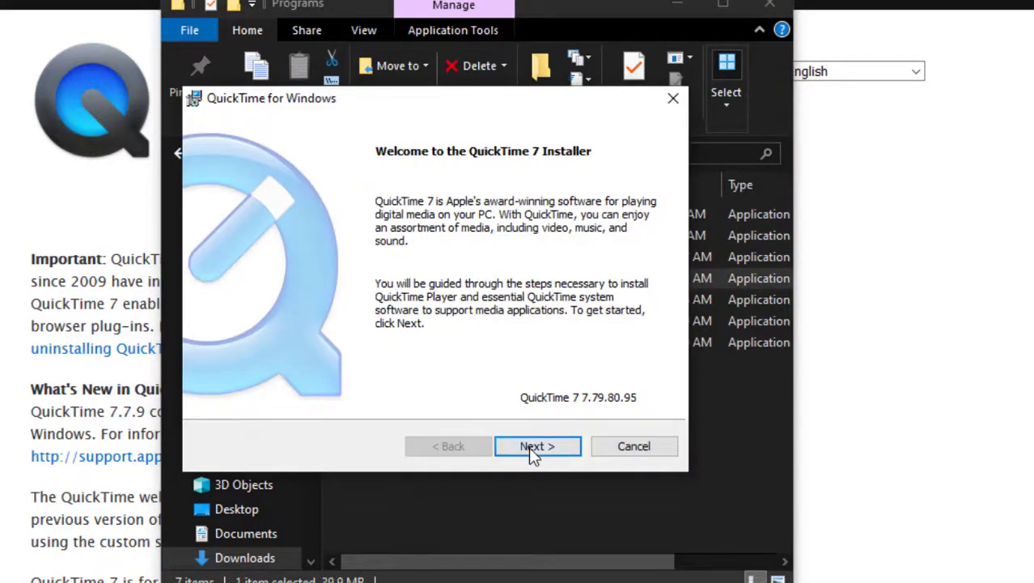
Step: Install QuickTime 7 with the Typical setup into the default C:\Program Files (x86)\QuickTime\ folder
{"action": "left_click", "coordinate": [531, 447]}
{"action": "left_click", "coordinate": [533, 451]}
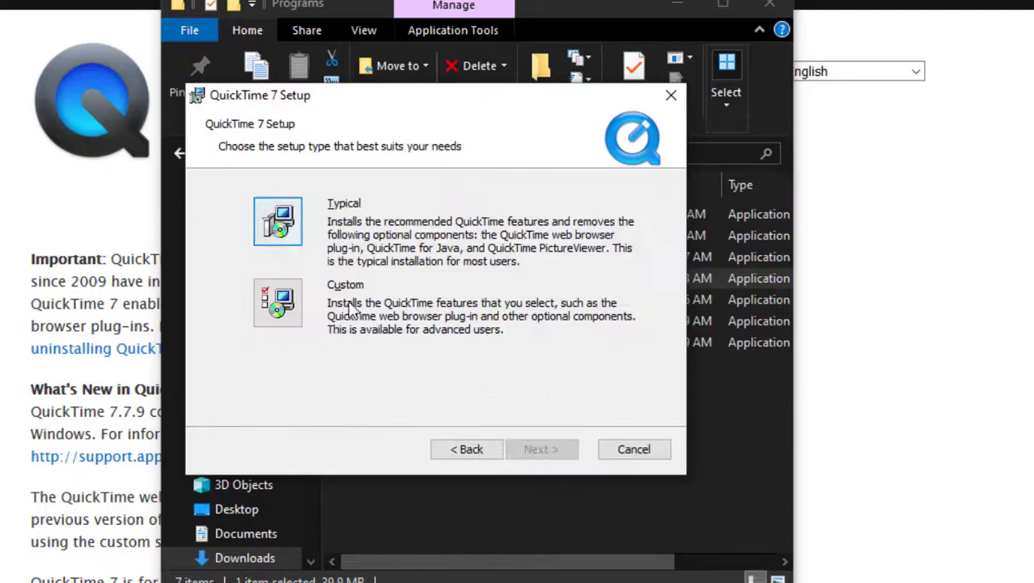
{"action": "left_click", "coordinate": [266, 240]}
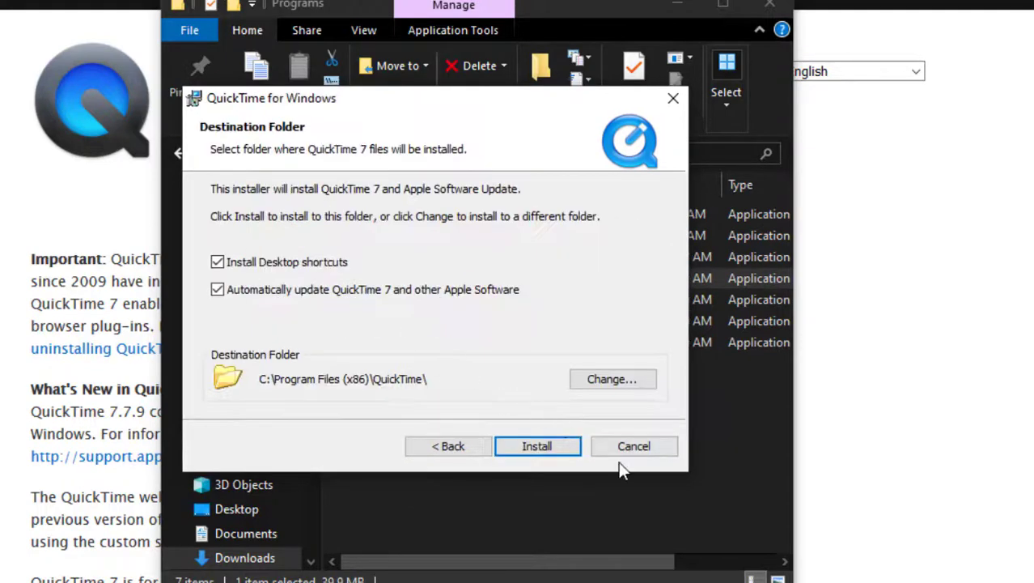
{"action": "left_click", "coordinate": [538, 448]}
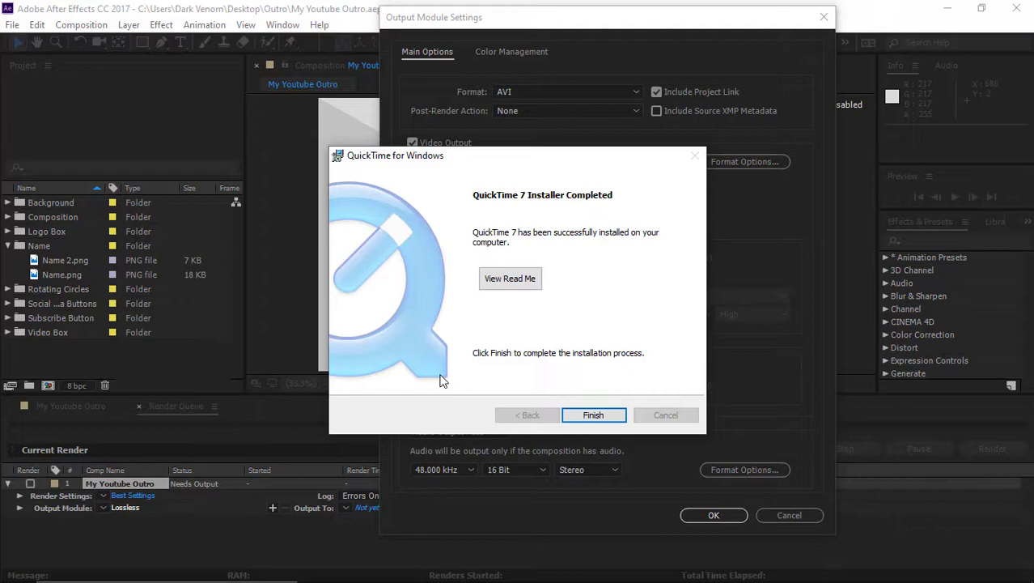
Step: Finish the QuickTime installer and quit After Effects without saving
{"action": "left_click", "coordinate": [599, 416]}
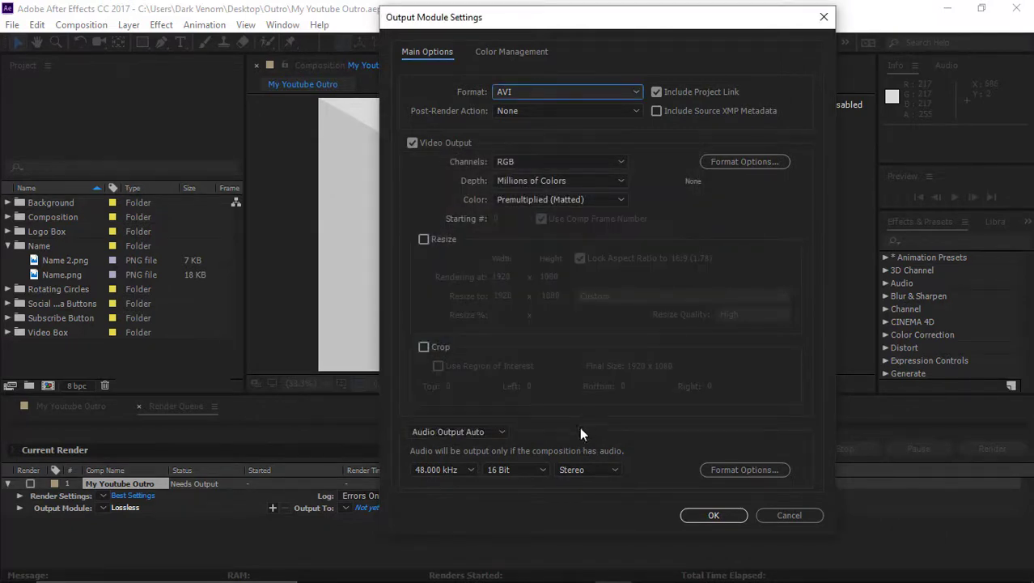
{"action": "left_click", "coordinate": [806, 515]}
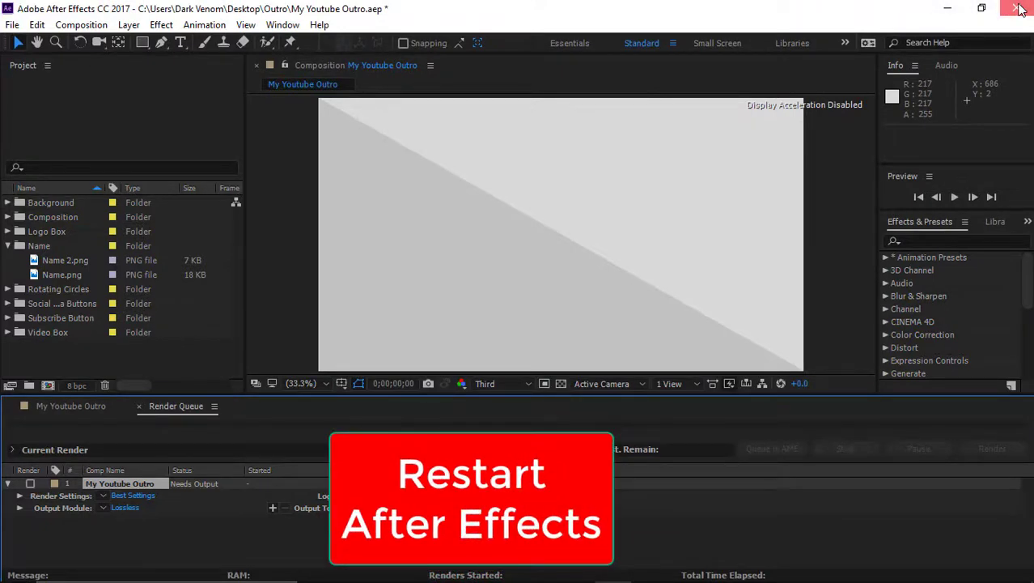
{"action": "left_click", "coordinate": [1017, 8]}
{"action": "left_click", "coordinate": [539, 320]}
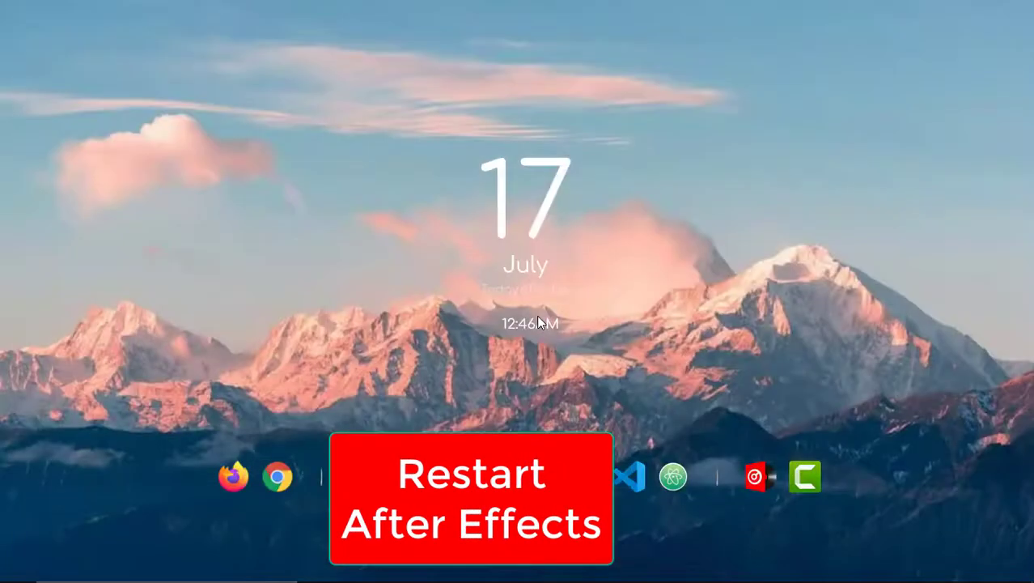
Step: Relaunch After Effects and reopen the My Youtube Outro project
{"action": "right_click", "coordinate": [654, 189]}
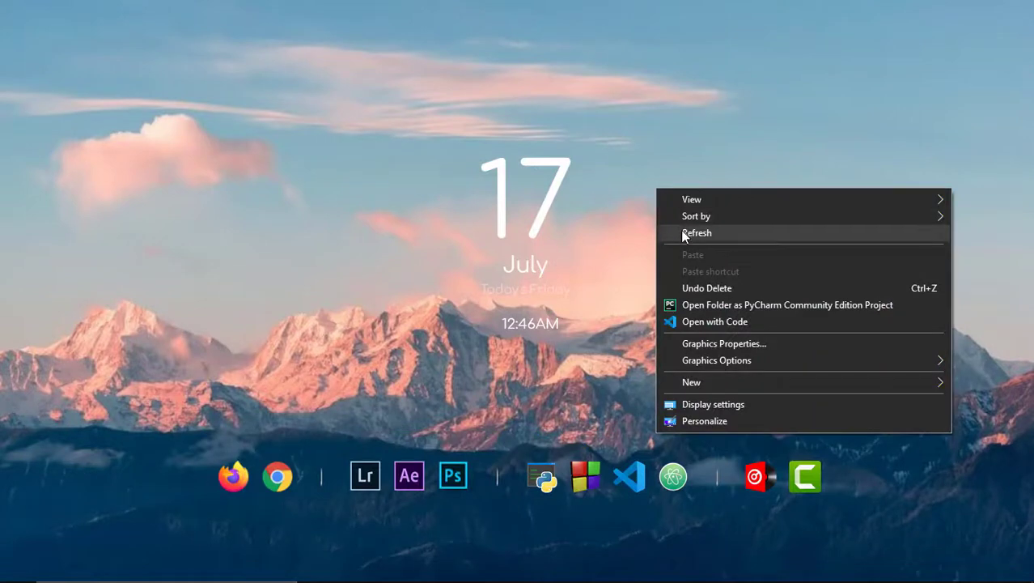
{"action": "left_click", "coordinate": [686, 231]}
{"action": "left_click", "coordinate": [420, 477]}
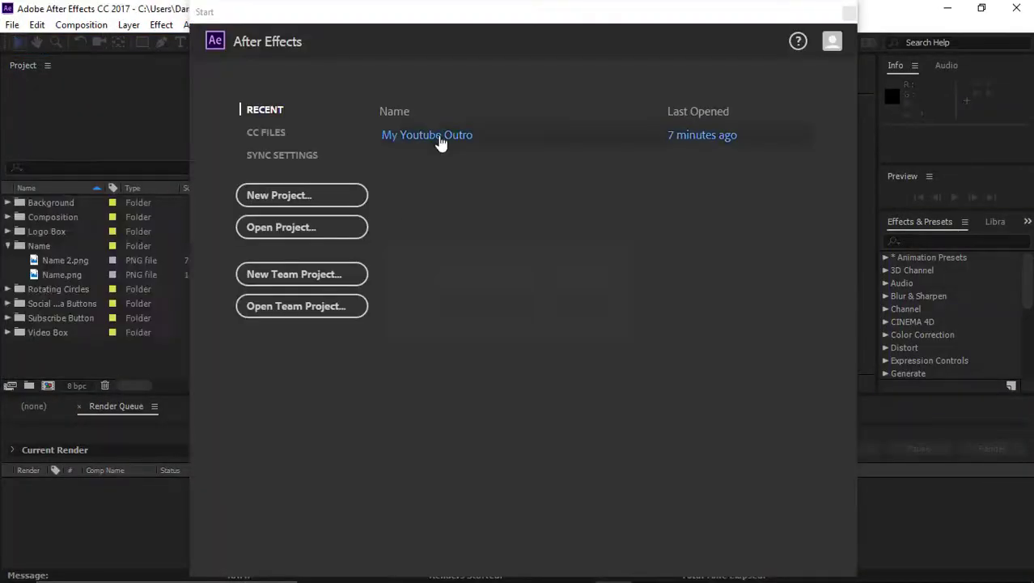
{"action": "left_click", "coordinate": [437, 136]}
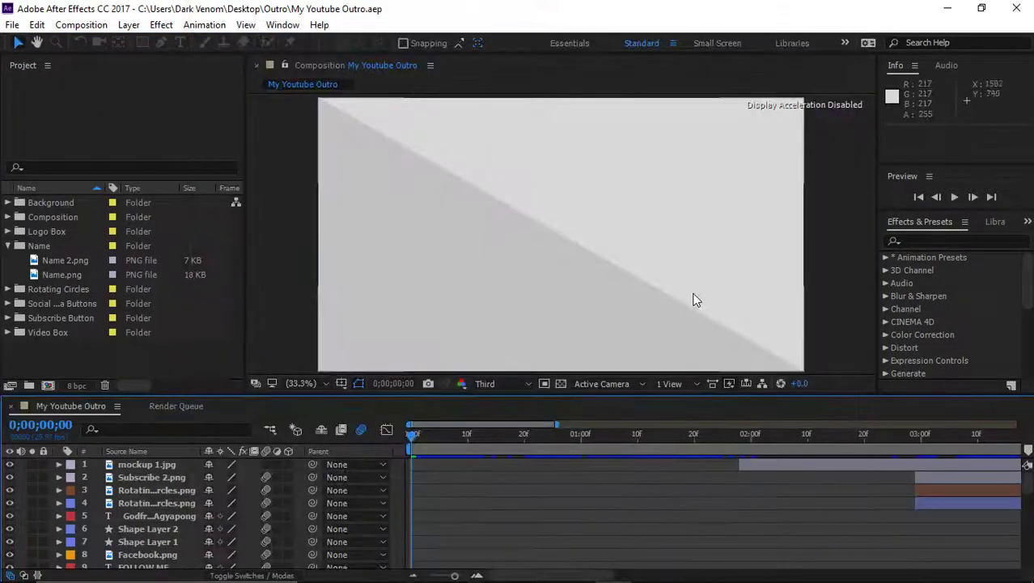
Step: Scrub through the outro animation and return to frame 0;00;00;00
{"action": "left_click_drag", "start_coordinate": [410, 433], "coordinate": [1029, 457]}
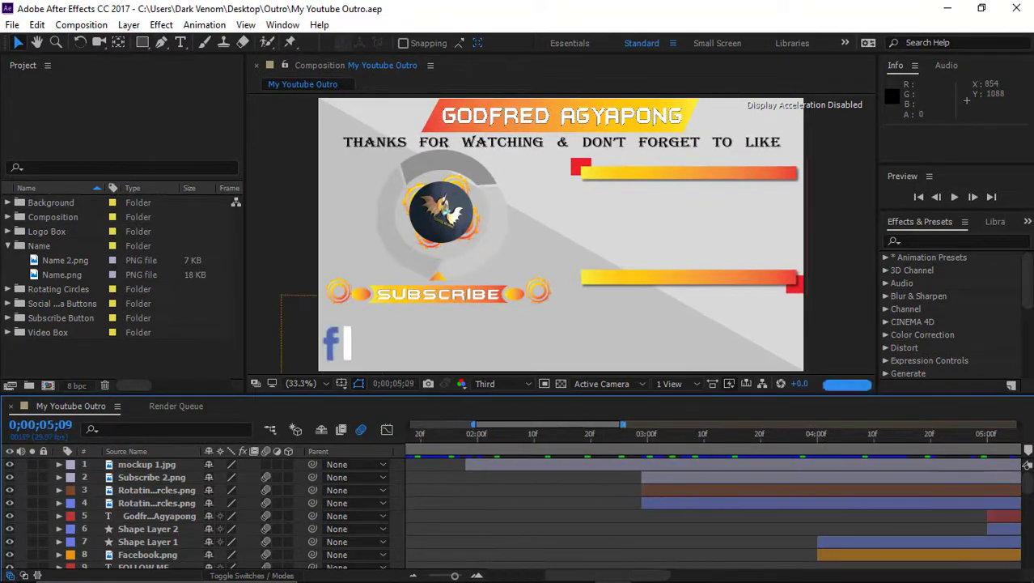
{"action": "left_click_drag", "start_coordinate": [1027, 464], "coordinate": [767, 480]}
{"action": "key", "text": "Home"}
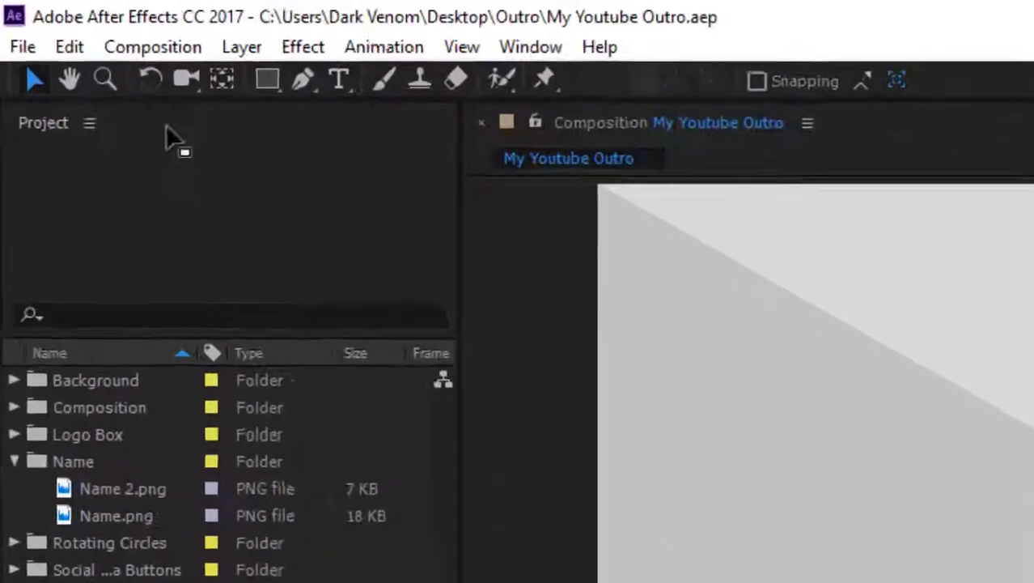
{"action": "left_click", "coordinate": [162, 47]}
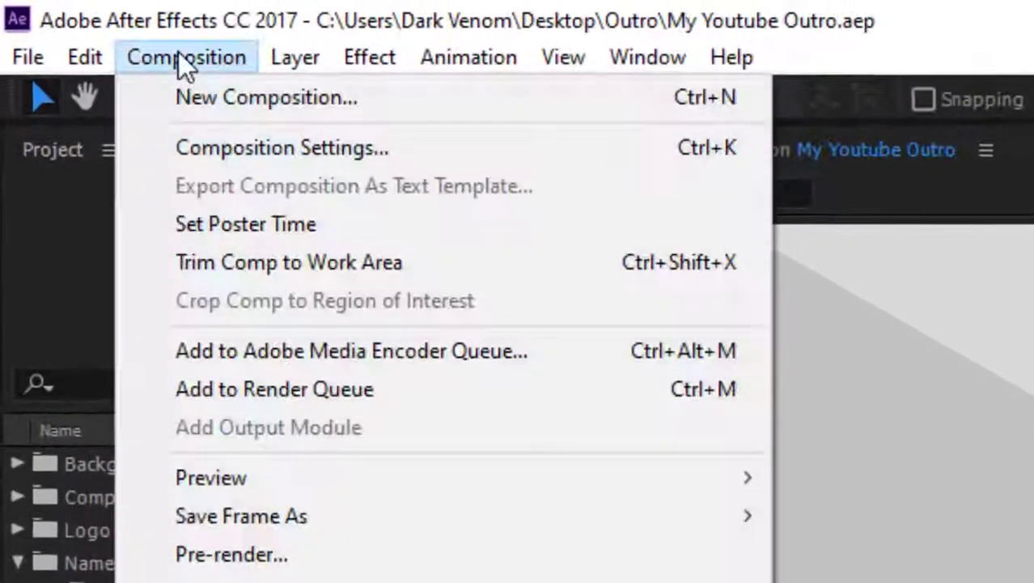
Step: Requeue My Youtube Outro and set its output module format to QuickTime
{"action": "left_click", "coordinate": [243, 382]}
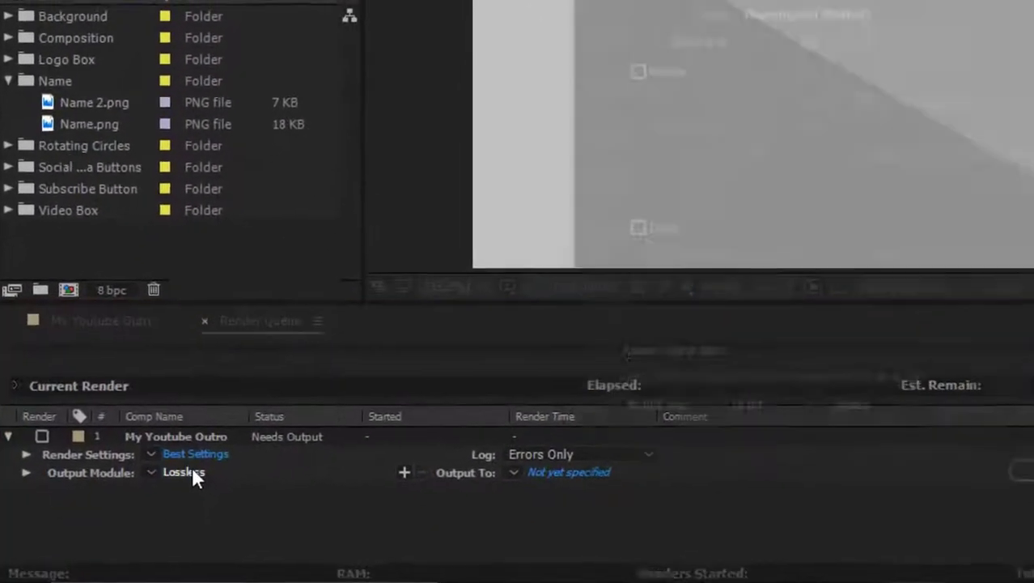
{"action": "left_click", "coordinate": [193, 474]}
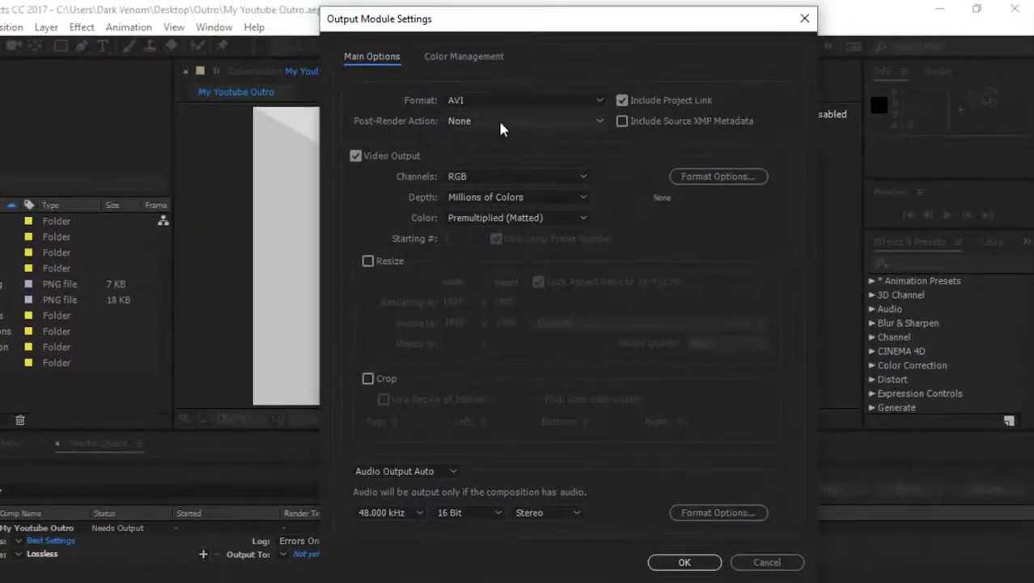
{"action": "left_click", "coordinate": [525, 100]}
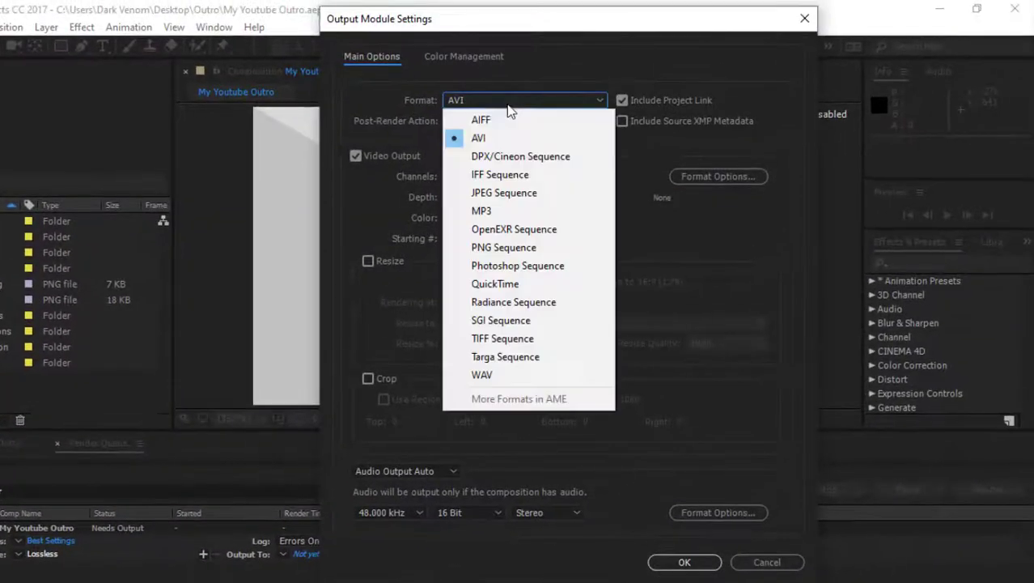
{"action": "left_click", "coordinate": [501, 288]}
Step: Set the QuickTime video codec to H.264 and confirm the output module settings
{"action": "left_click", "coordinate": [676, 178]}
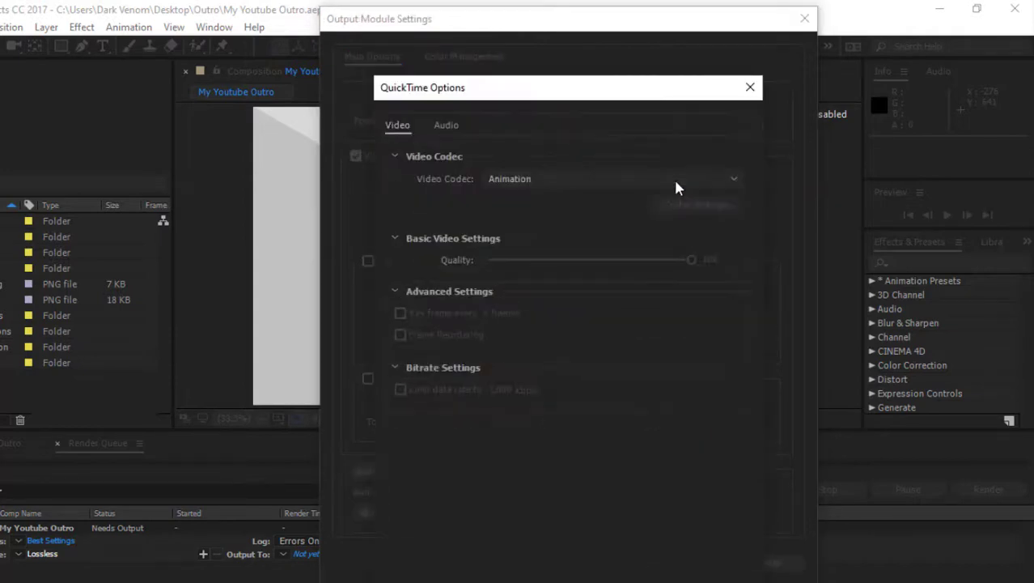
{"action": "left_click_drag", "start_coordinate": [582, 92], "coordinate": [642, 79]}
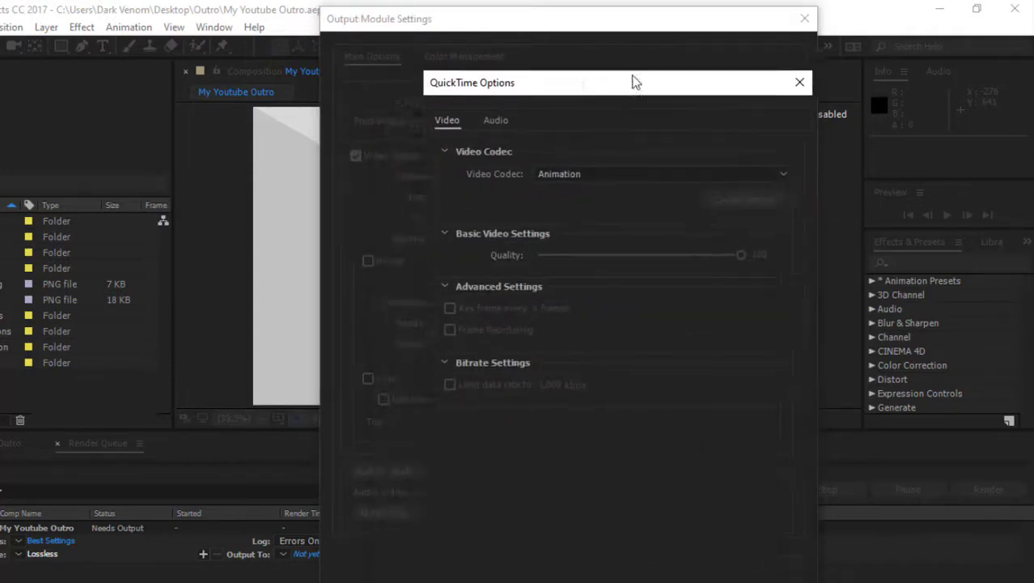
{"action": "left_click", "coordinate": [653, 166]}
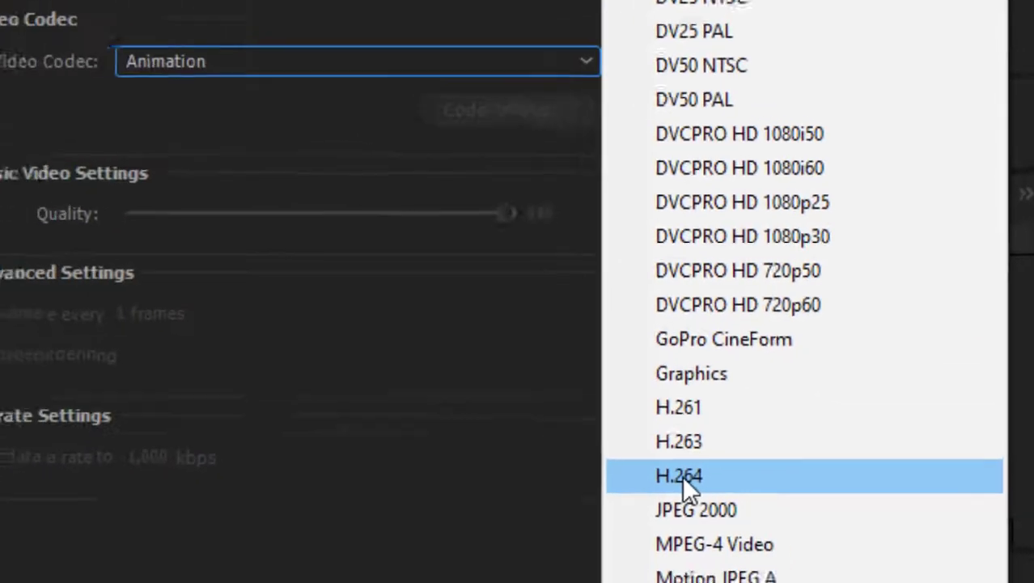
{"action": "left_click", "coordinate": [657, 503]}
{"action": "mouse_move", "coordinate": [526, 39]}
{"action": "left_mouse_down"}
{"action": "mouse_move", "coordinate": [603, 29]}
{"action": "mouse_move", "coordinate": [602, 18]}
{"action": "left_mouse_up"}
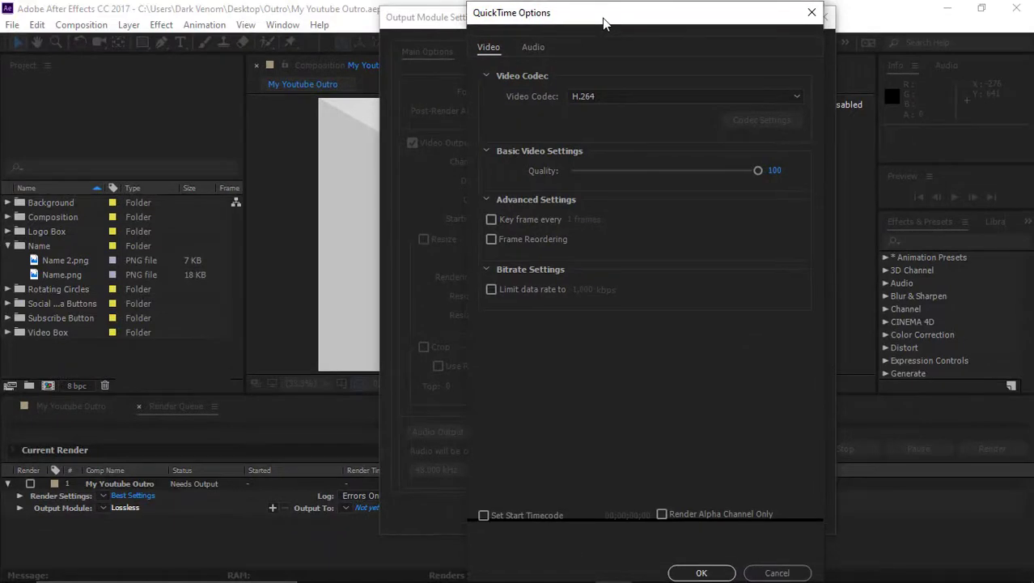
{"action": "left_click", "coordinate": [702, 573]}
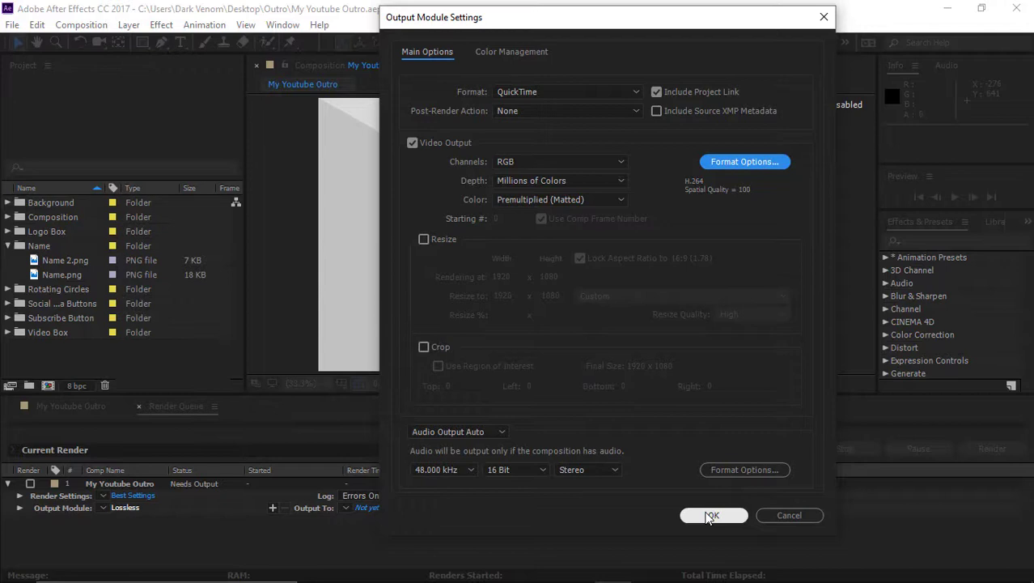
{"action": "left_click", "coordinate": [710, 515]}
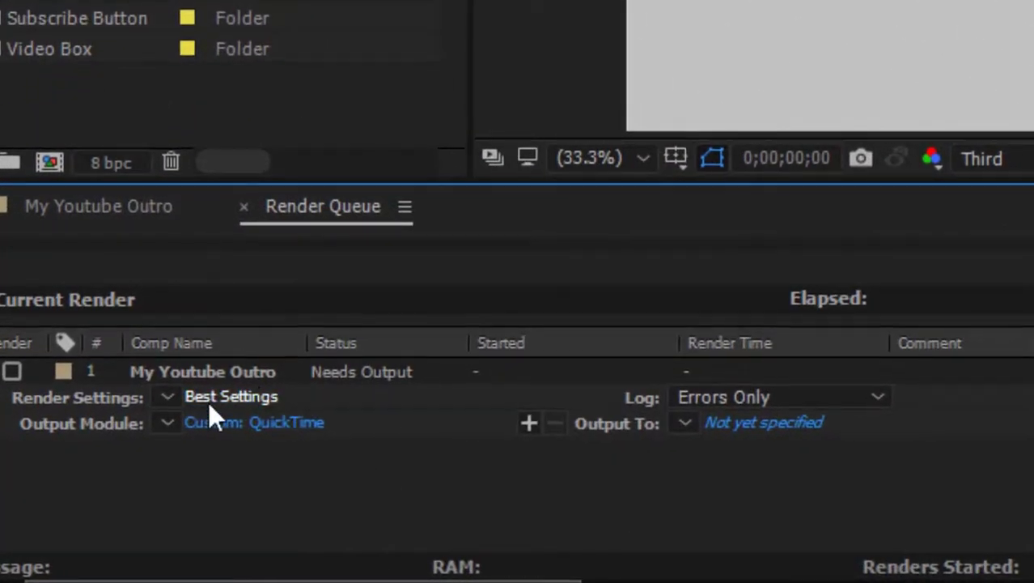
Step: Confirm render settings at Best quality and Full 1920 x 1080 resolution
{"action": "left_click", "coordinate": [212, 398]}
{"action": "left_click", "coordinate": [493, 87]}
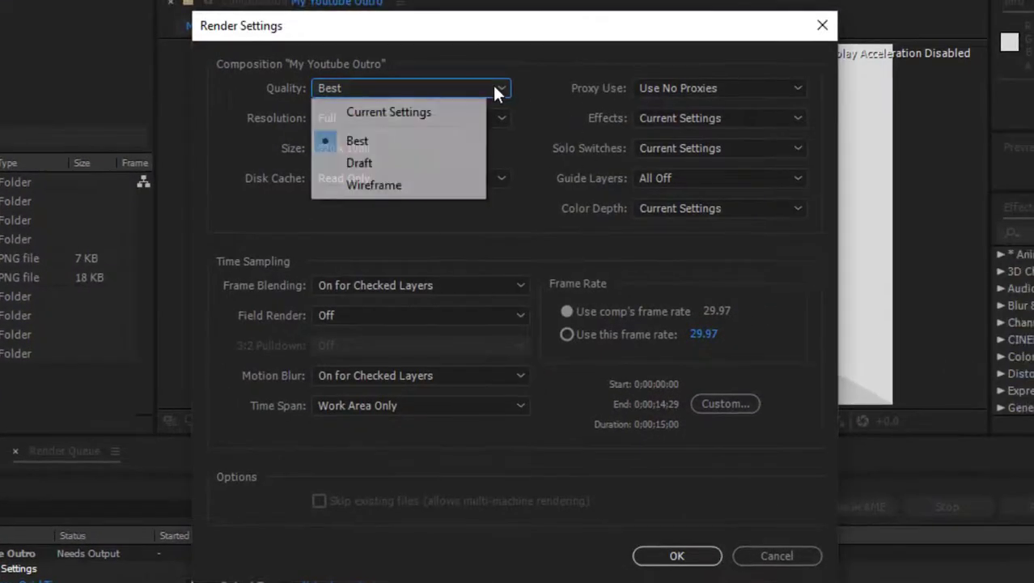
{"action": "left_click", "coordinate": [334, 141]}
{"action": "left_click", "coordinate": [358, 117]}
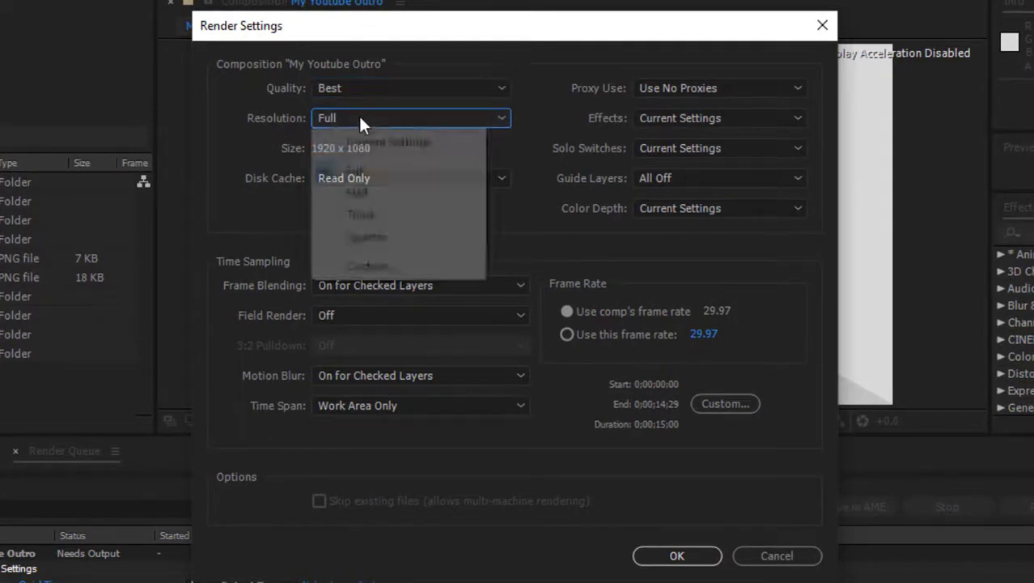
{"action": "left_click", "coordinate": [367, 179]}
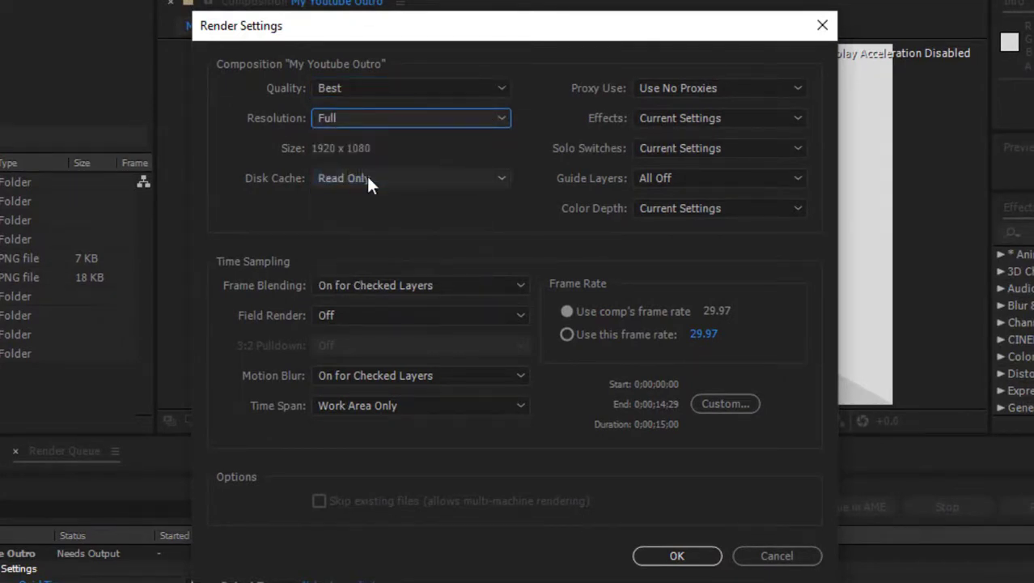
{"action": "left_click", "coordinate": [662, 567]}
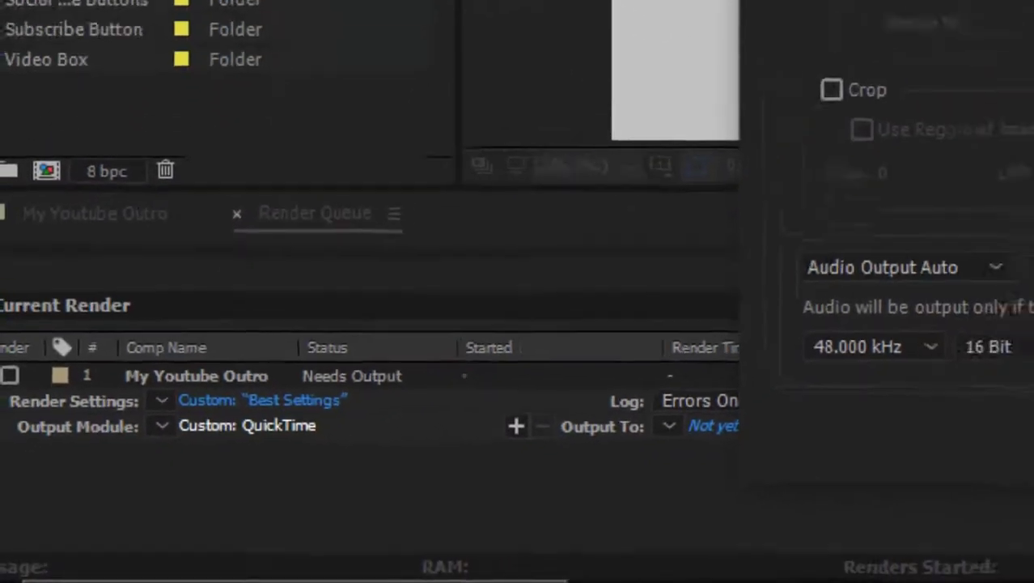
{"action": "left_click", "coordinate": [144, 507]}
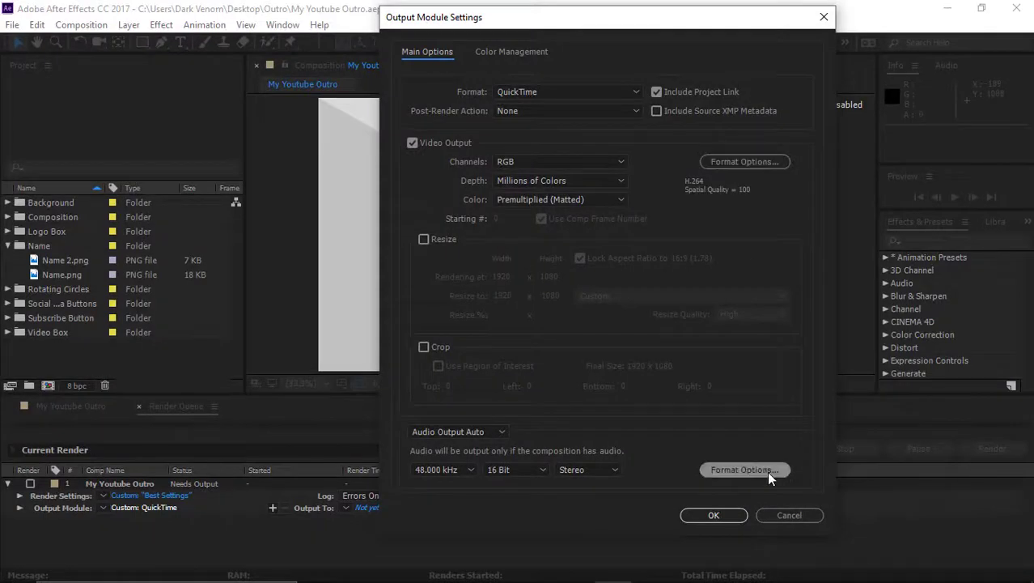
{"action": "left_click", "coordinate": [767, 473]}
{"action": "left_click", "coordinate": [570, 164]}
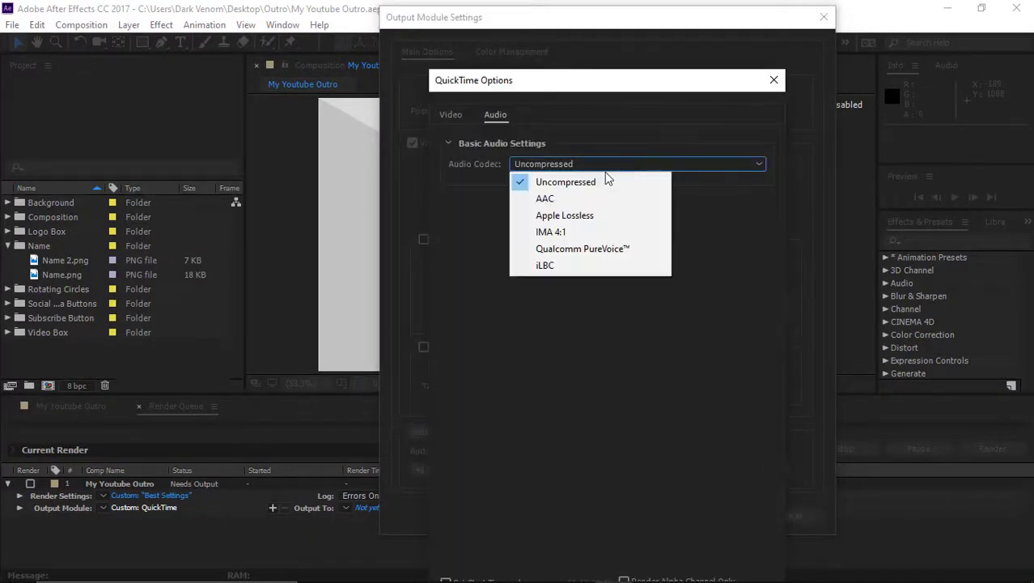
{"action": "left_click", "coordinate": [558, 183]}
{"action": "mouse_move", "coordinate": [590, 85]}
{"action": "left_mouse_down"}
{"action": "mouse_move", "coordinate": [373, 29]}
{"action": "mouse_move", "coordinate": [442, 27]}
{"action": "left_mouse_up"}
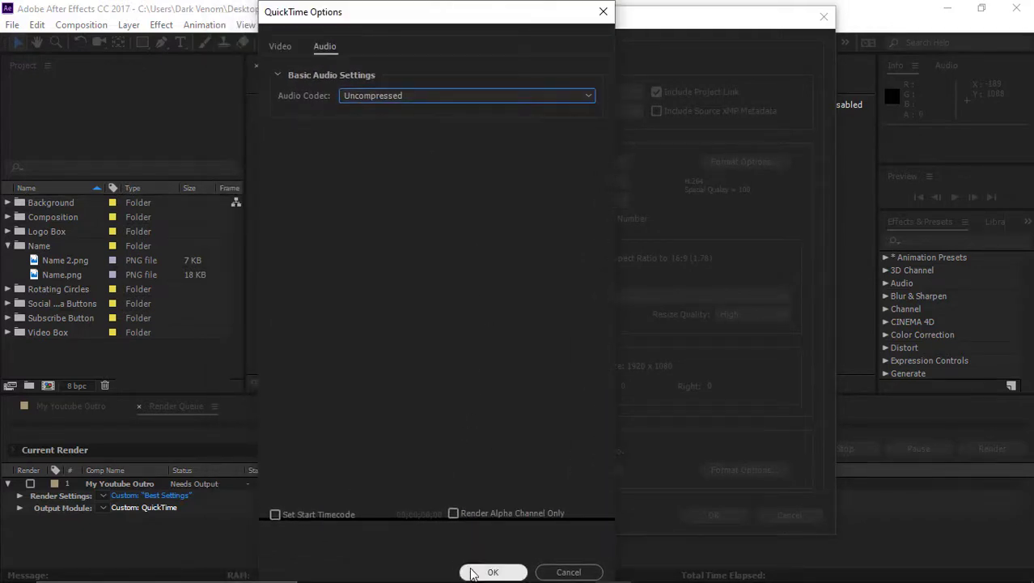
{"action": "left_click", "coordinate": [487, 568]}
{"action": "left_click", "coordinate": [698, 514]}
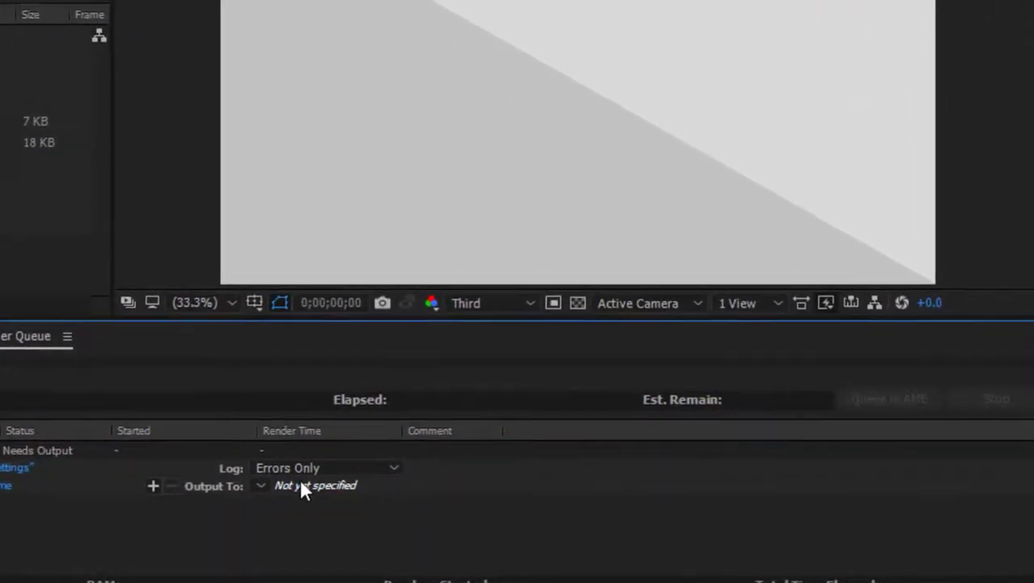
Step: Save the output as My Youtube Outro.mov in the Desktop Outro folder and start rendering
{"action": "left_click", "coordinate": [307, 474]}
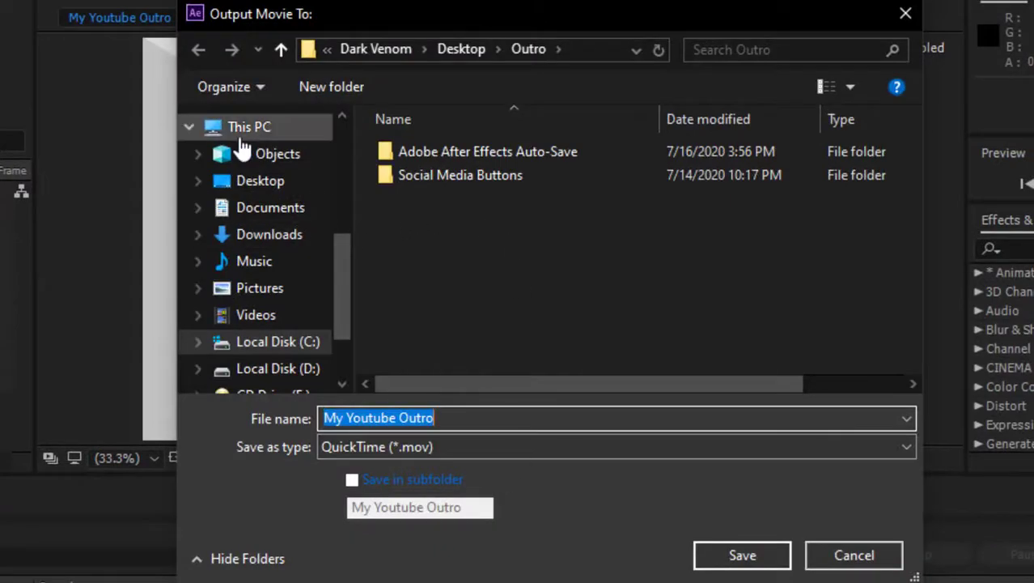
{"action": "scroll", "coordinate": [298, 273], "scroll_direction": "down", "scroll_amount": 3}
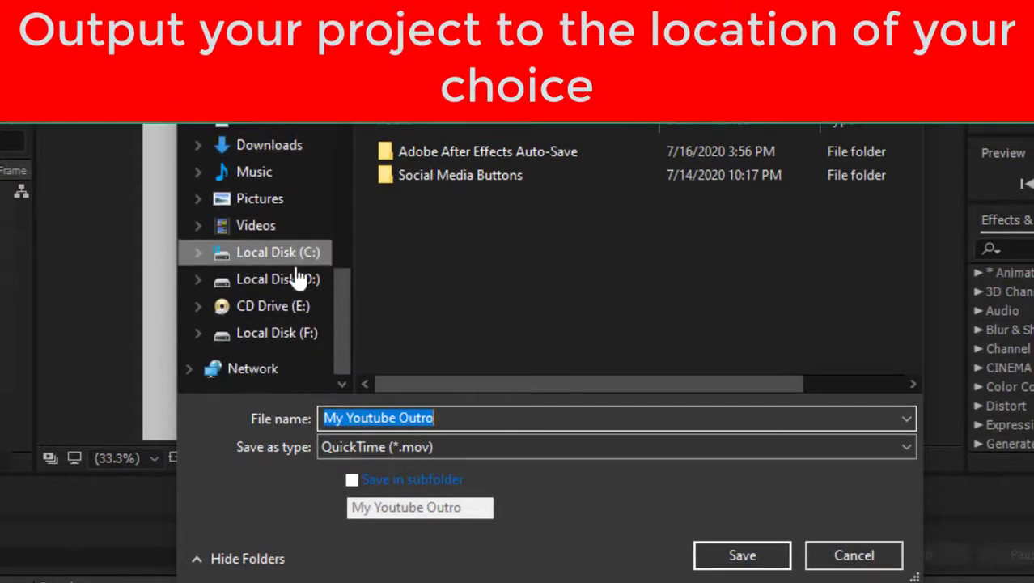
{"action": "scroll", "coordinate": [298, 275], "scroll_direction": "up", "scroll_amount": 4}
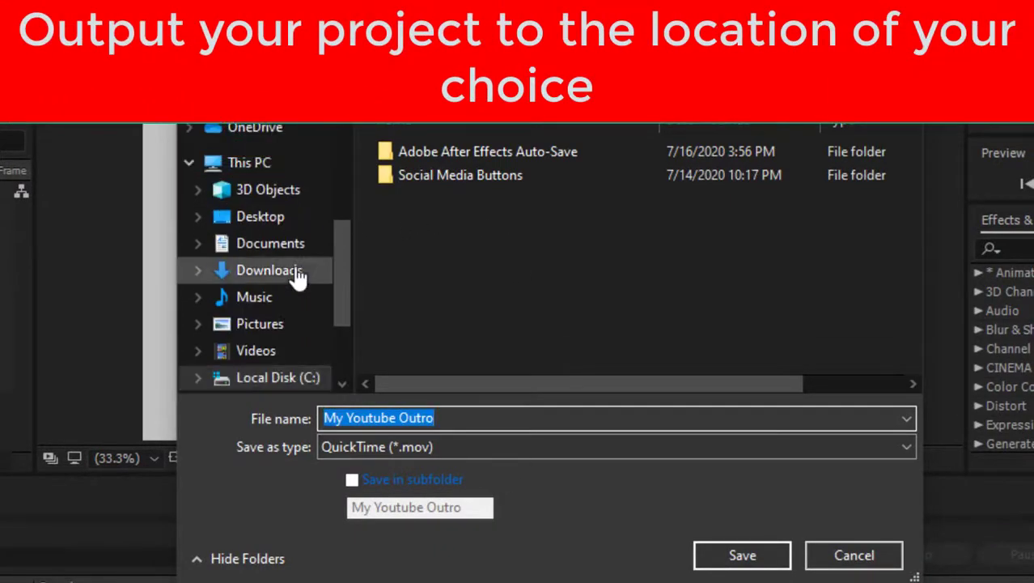
{"action": "left_click", "coordinate": [272, 219]}
{"action": "left_click", "coordinate": [425, 340]}
{"action": "double_click", "coordinate": [426, 340]}
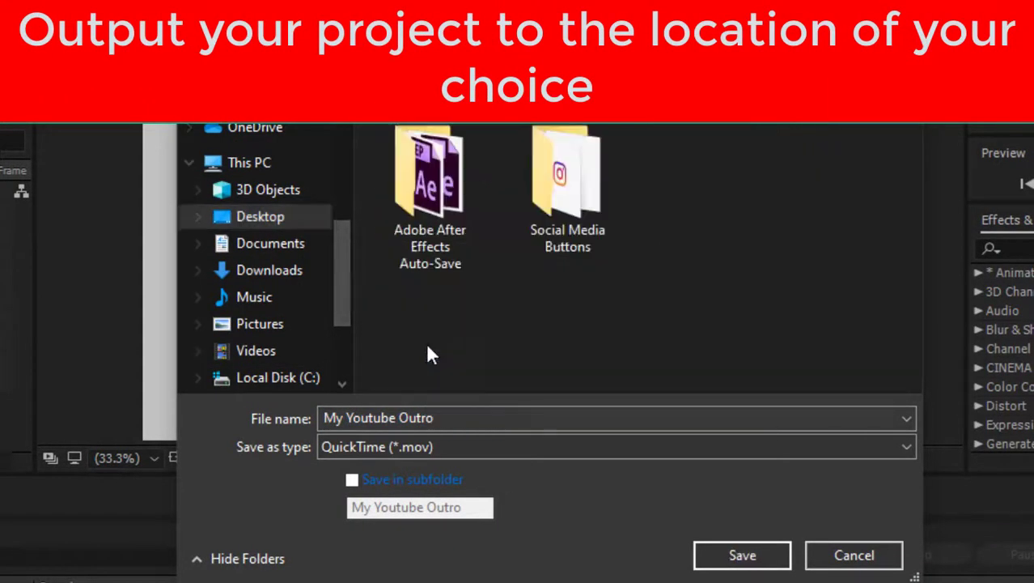
{"action": "left_click", "coordinate": [734, 558]}
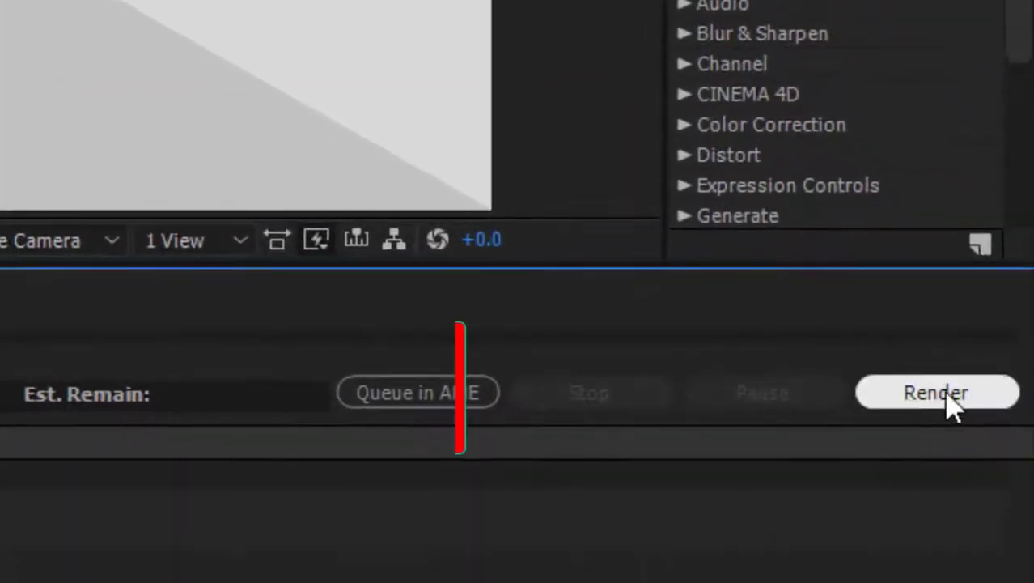
{"action": "left_click", "coordinate": [943, 393]}
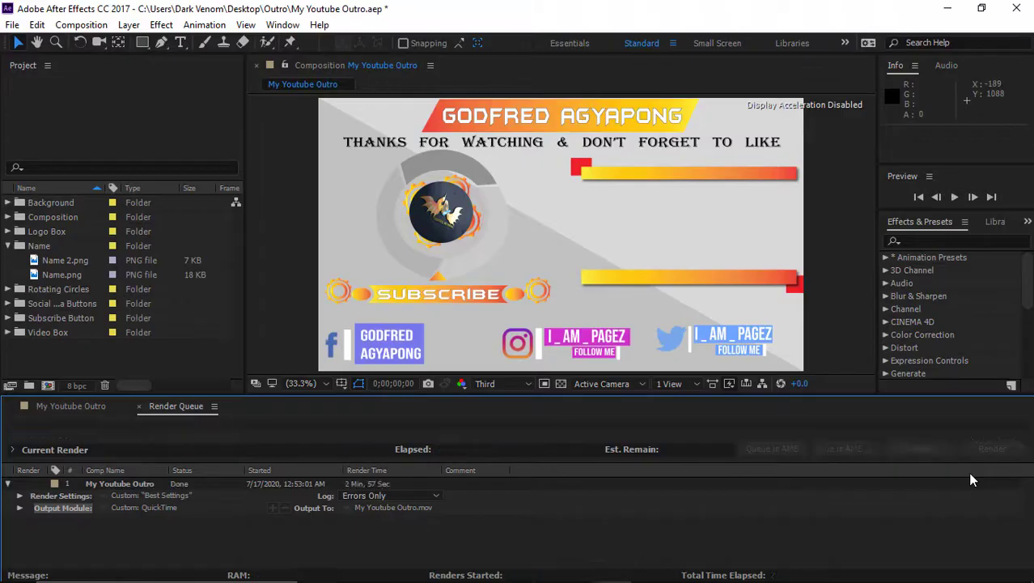
Step: Open File Explorer on the Desktop folder after the render finishes
{"action": "key", "text": "super+e"}
{"action": "left_click", "coordinate": [369, 249]}
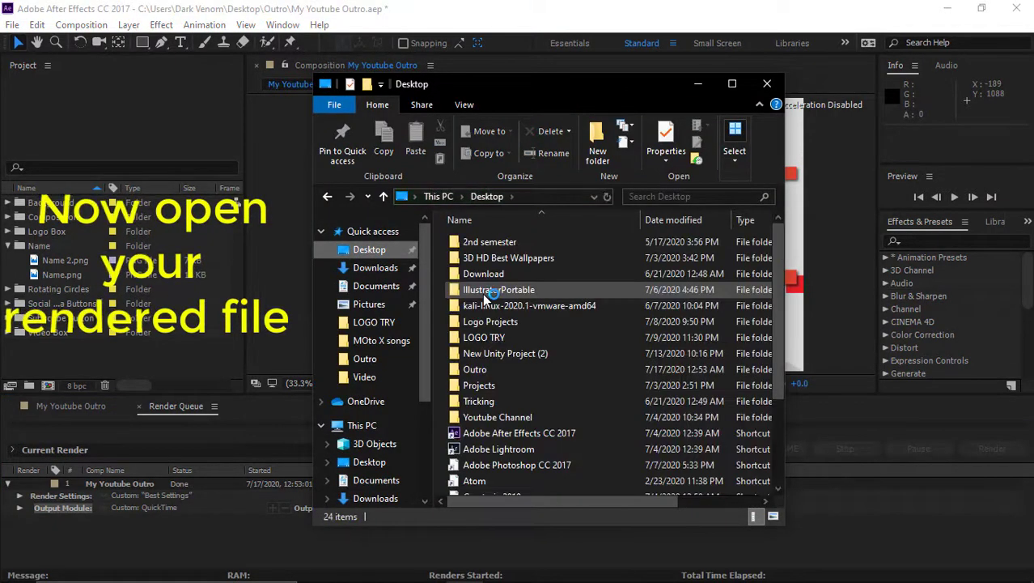
Step: Open the Outro folder and play My Youtube Outro.mov in Movies & TV
{"action": "double_click", "coordinate": [476, 369]}
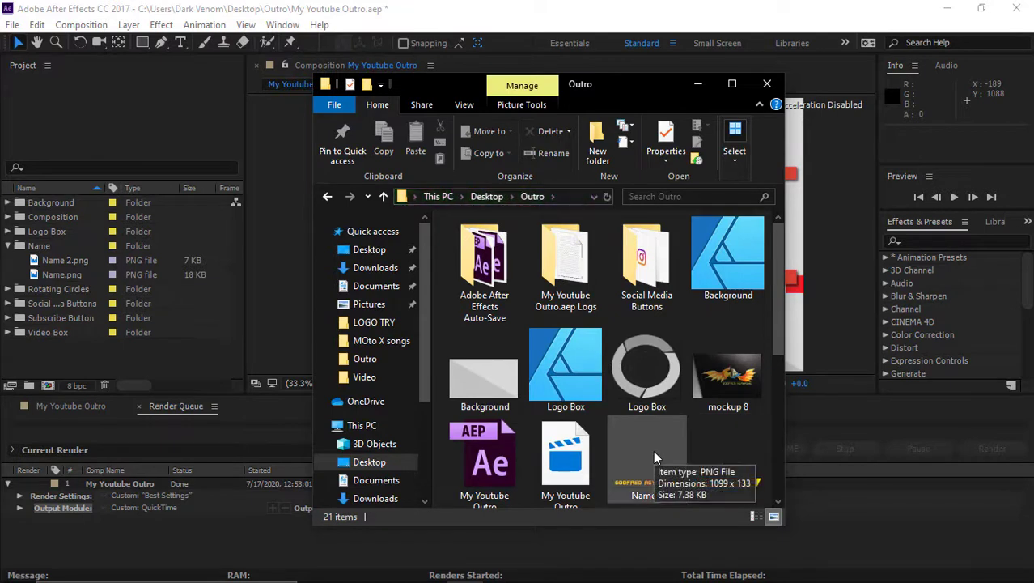
{"action": "left_click", "coordinate": [543, 449]}
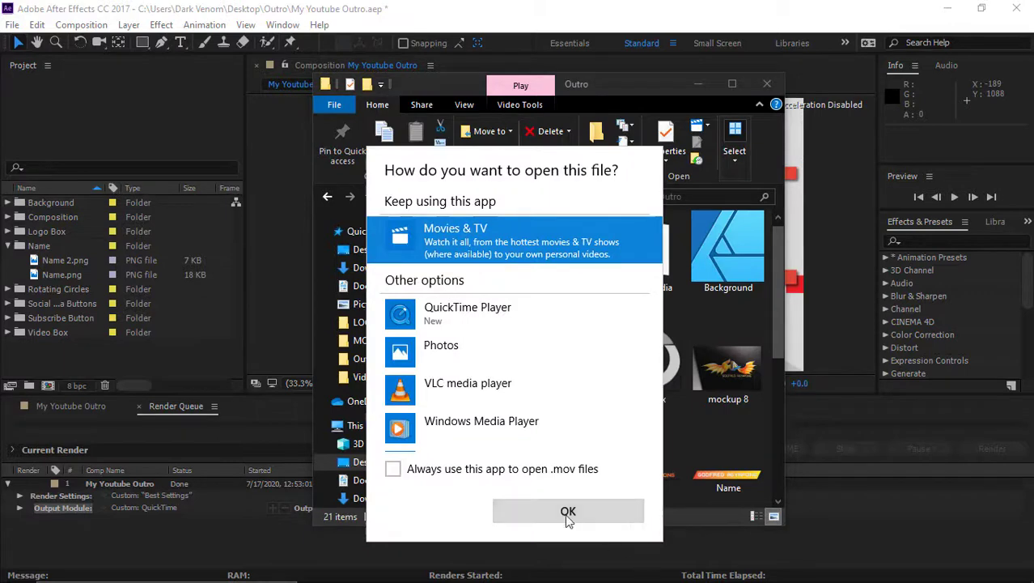
{"action": "left_click", "coordinate": [568, 511]}
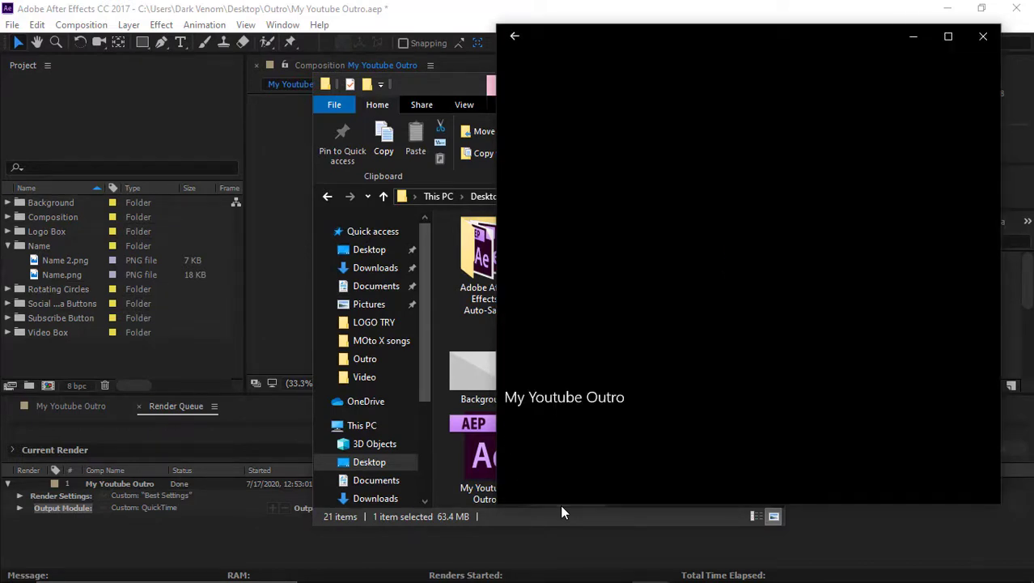
Step: Switch the Movies & TV playback of the outro to full screen
{"action": "key", "text": "alt+Return"}
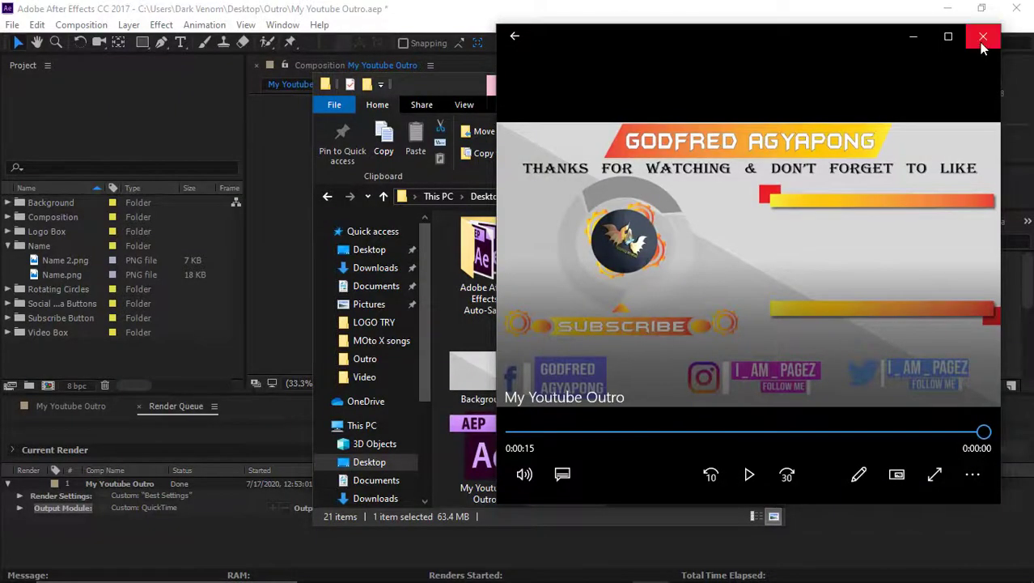
Step: Close Movies & TV, then minimize File Explorer and After Effects to show the desktop
{"action": "left_click", "coordinate": [983, 35]}
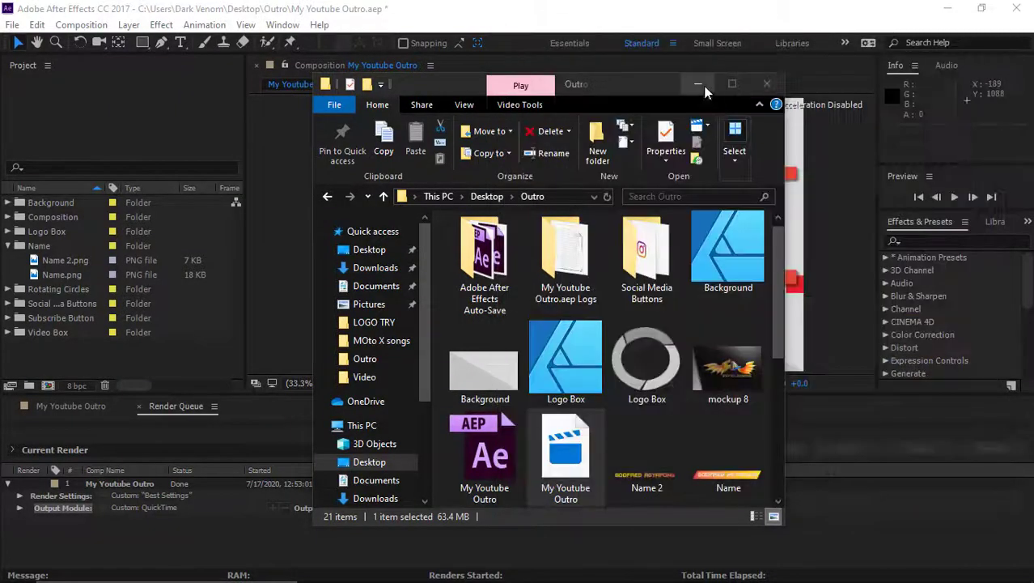
{"action": "left_click", "coordinate": [698, 87]}
{"action": "left_click", "coordinate": [948, 8]}
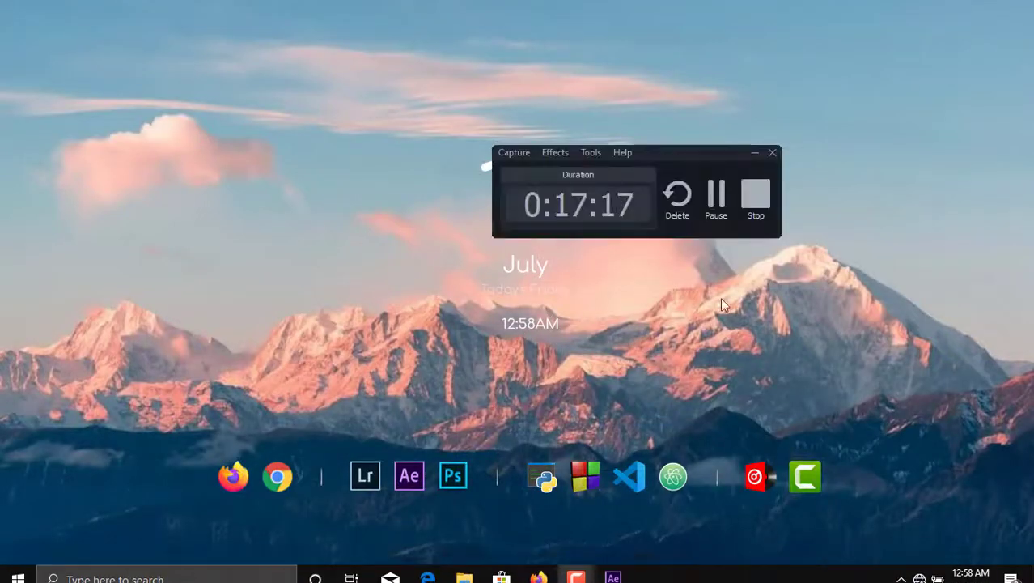